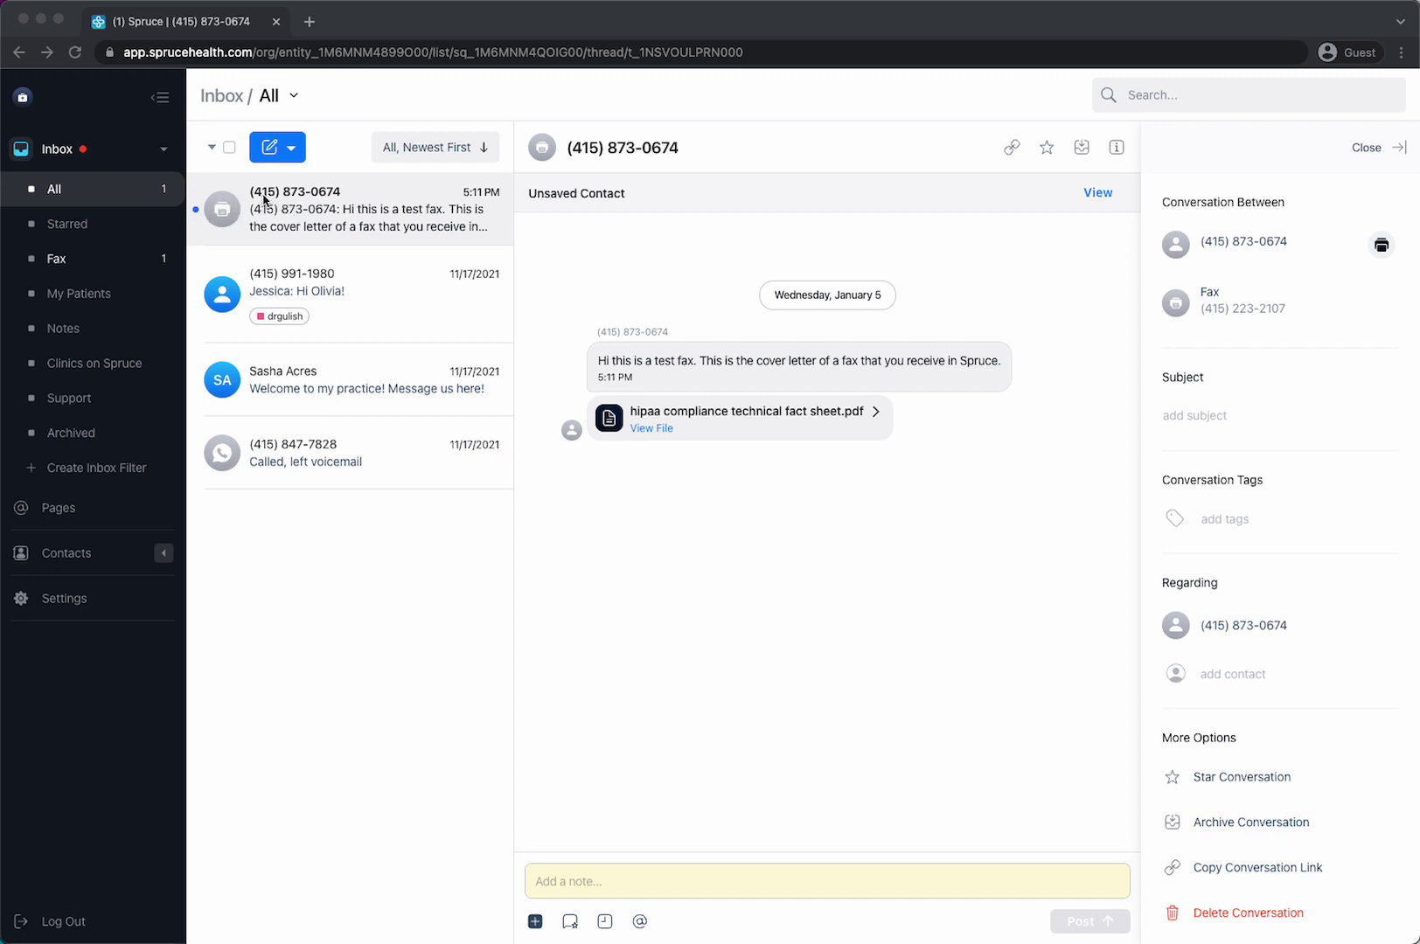
# - Switch away from the test fax conversation and back, then highlight its cover letter text
pyautogui.click(331, 271)
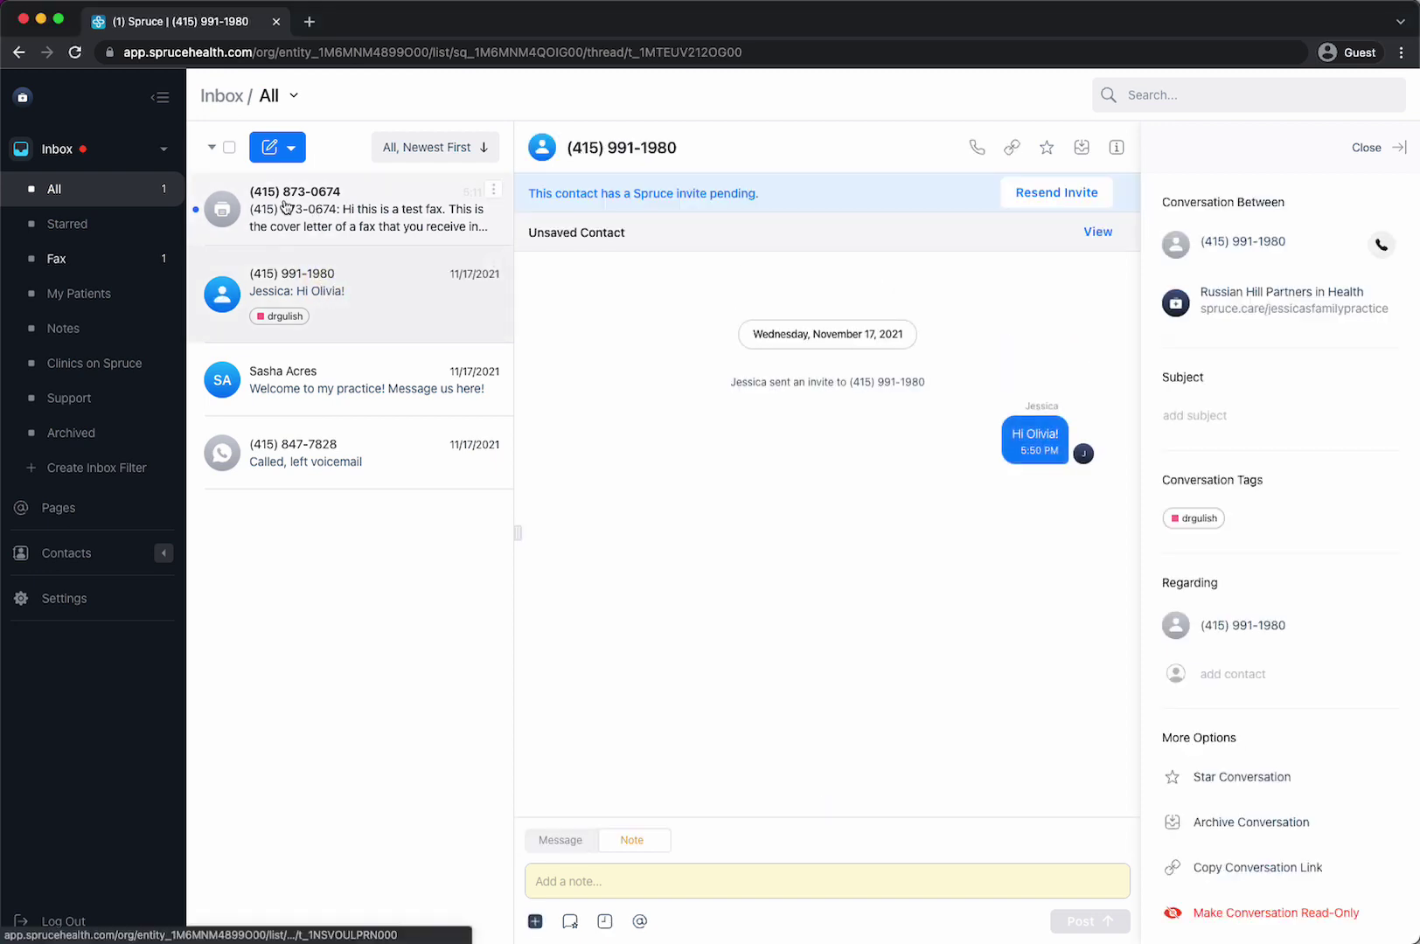
pyautogui.click(287, 208)
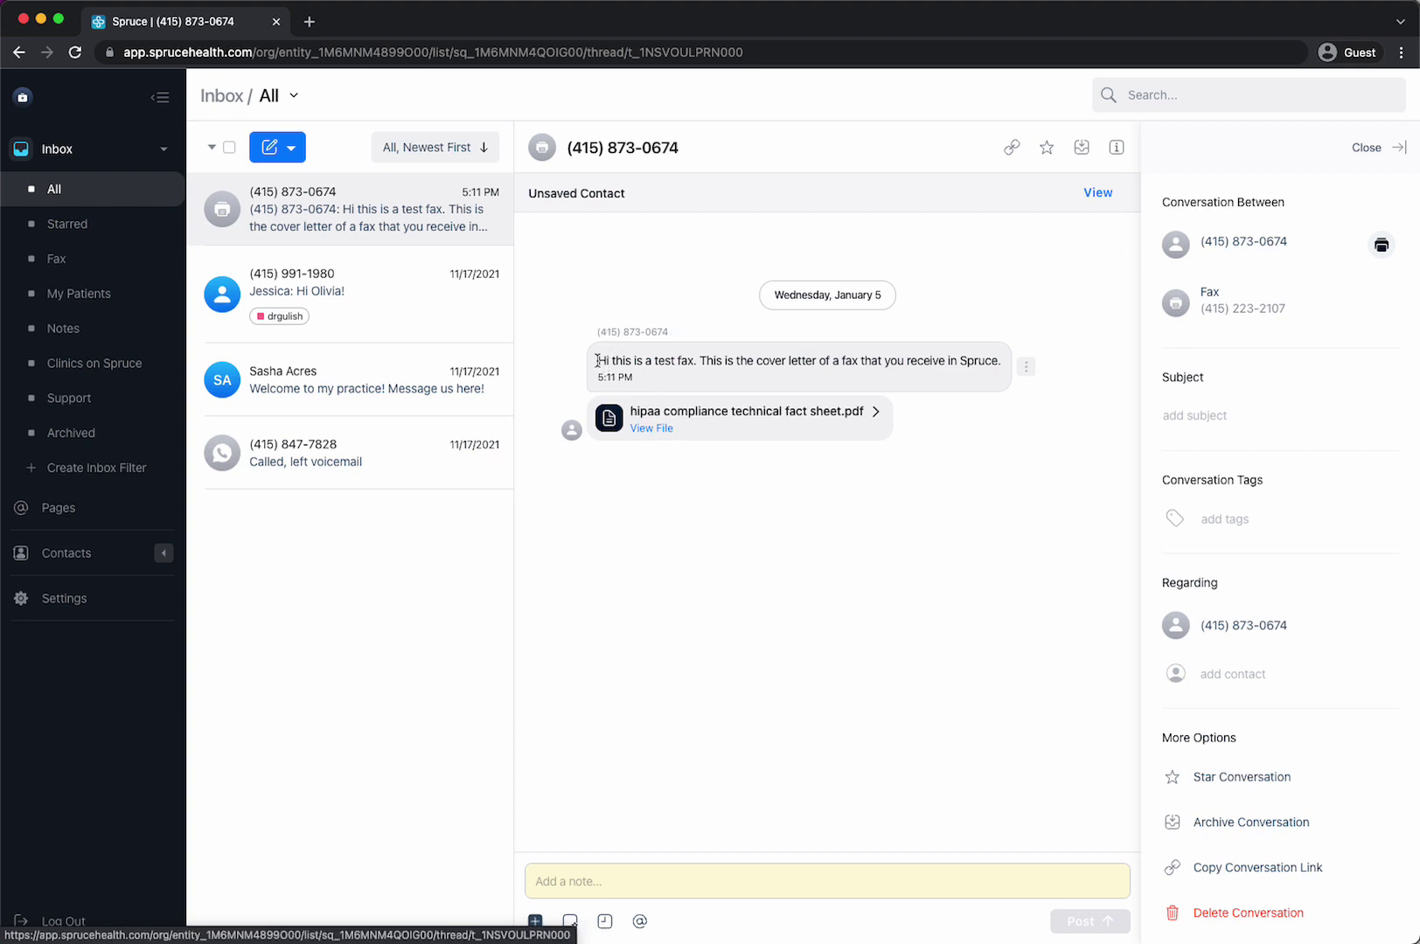
pyautogui.moveTo(597, 360); pyautogui.dragTo(1005, 365)
pyautogui.click(981, 518)
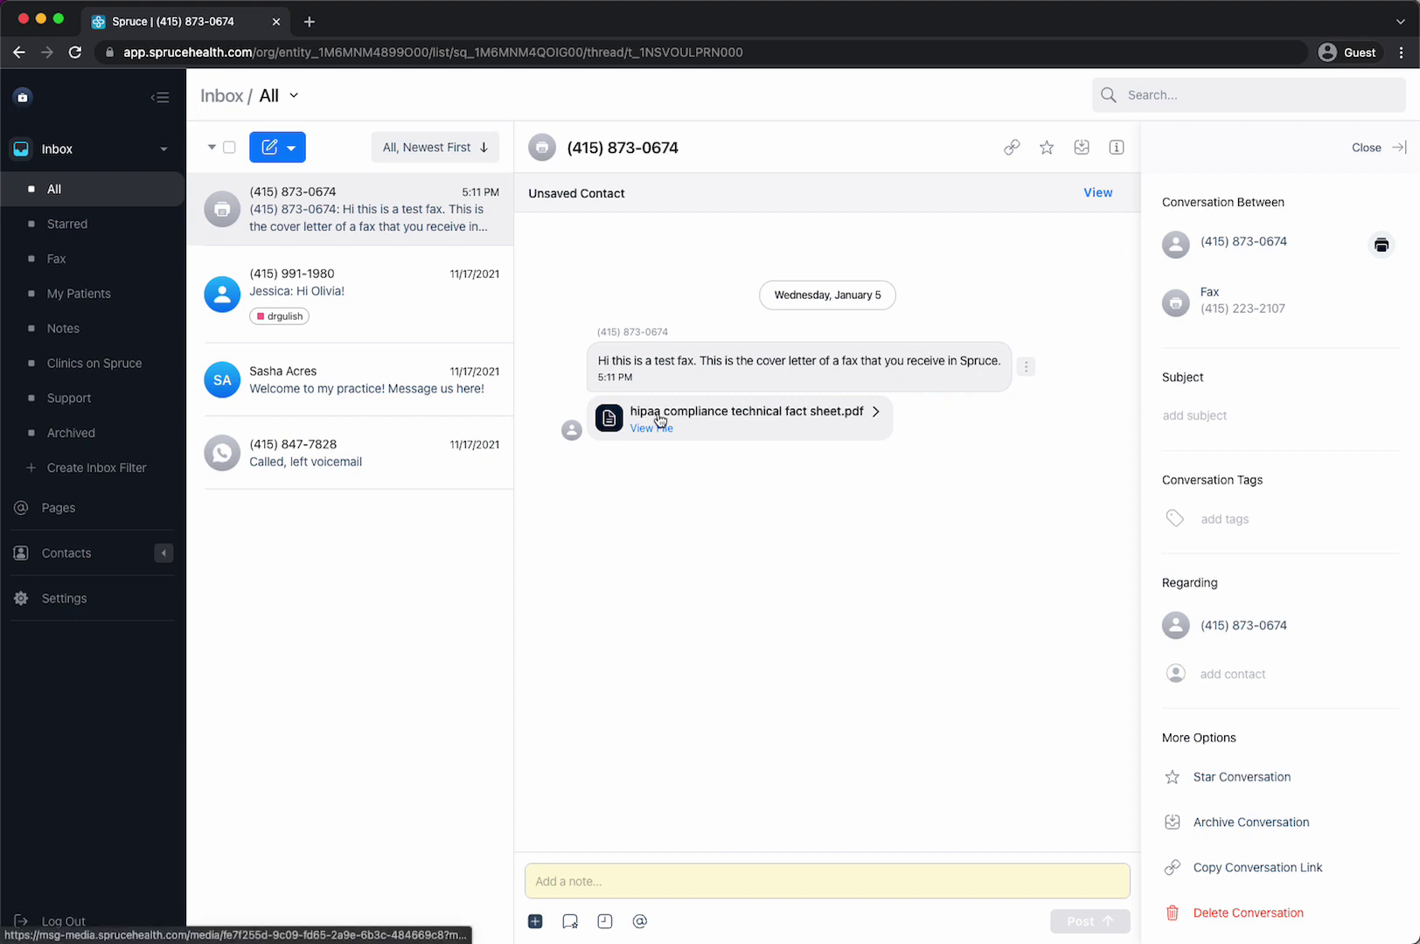
# - View hipaa compliance technical fact sheet.pdf in a new Chrome tab, then go back to Spruce
pyautogui.click(723, 421)
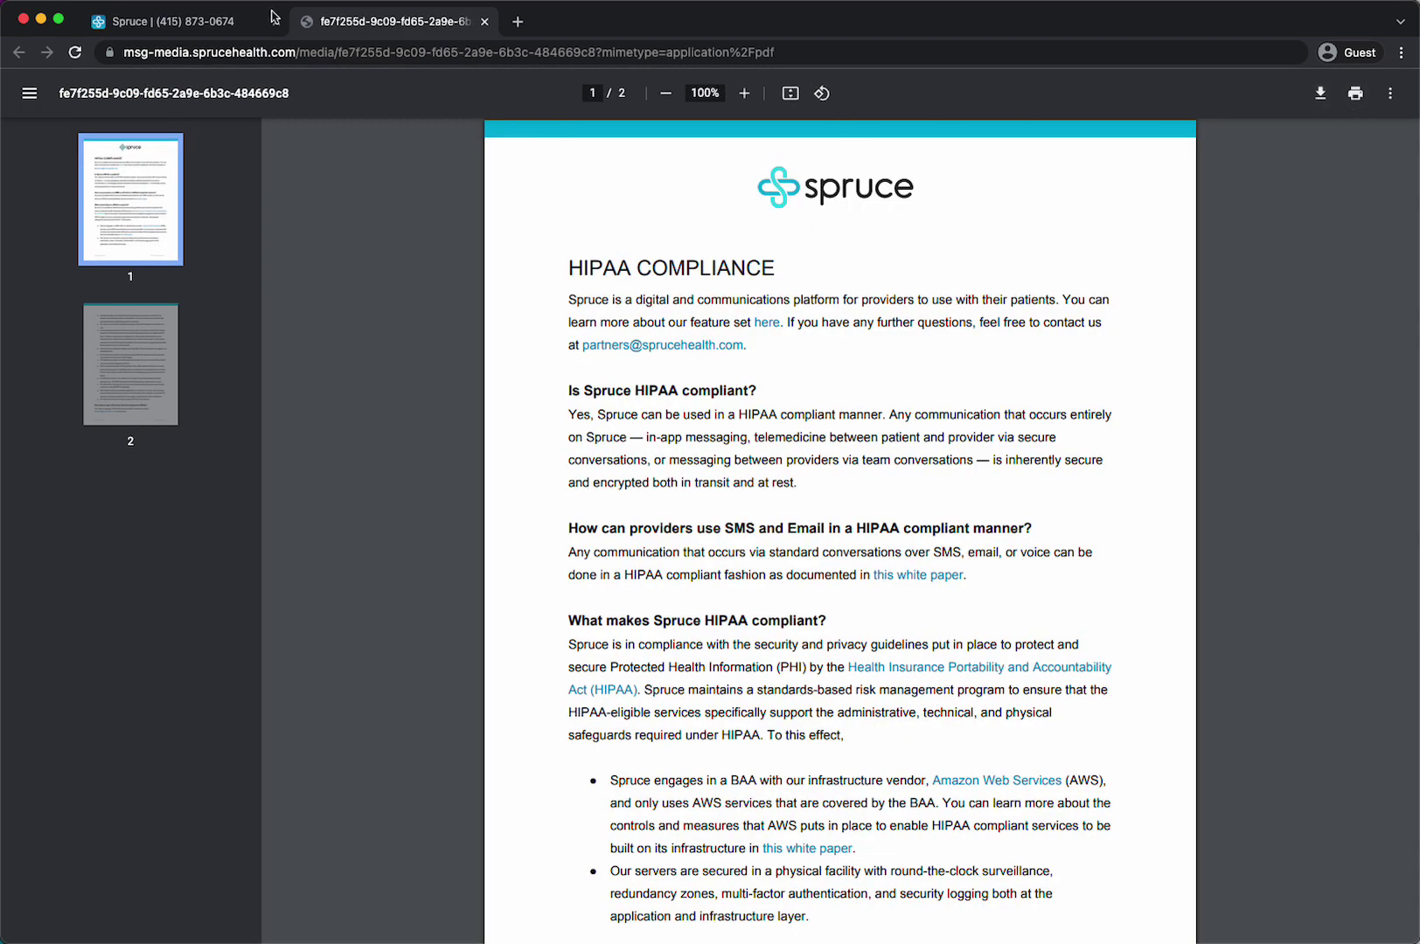
pyautogui.click(183, 21)
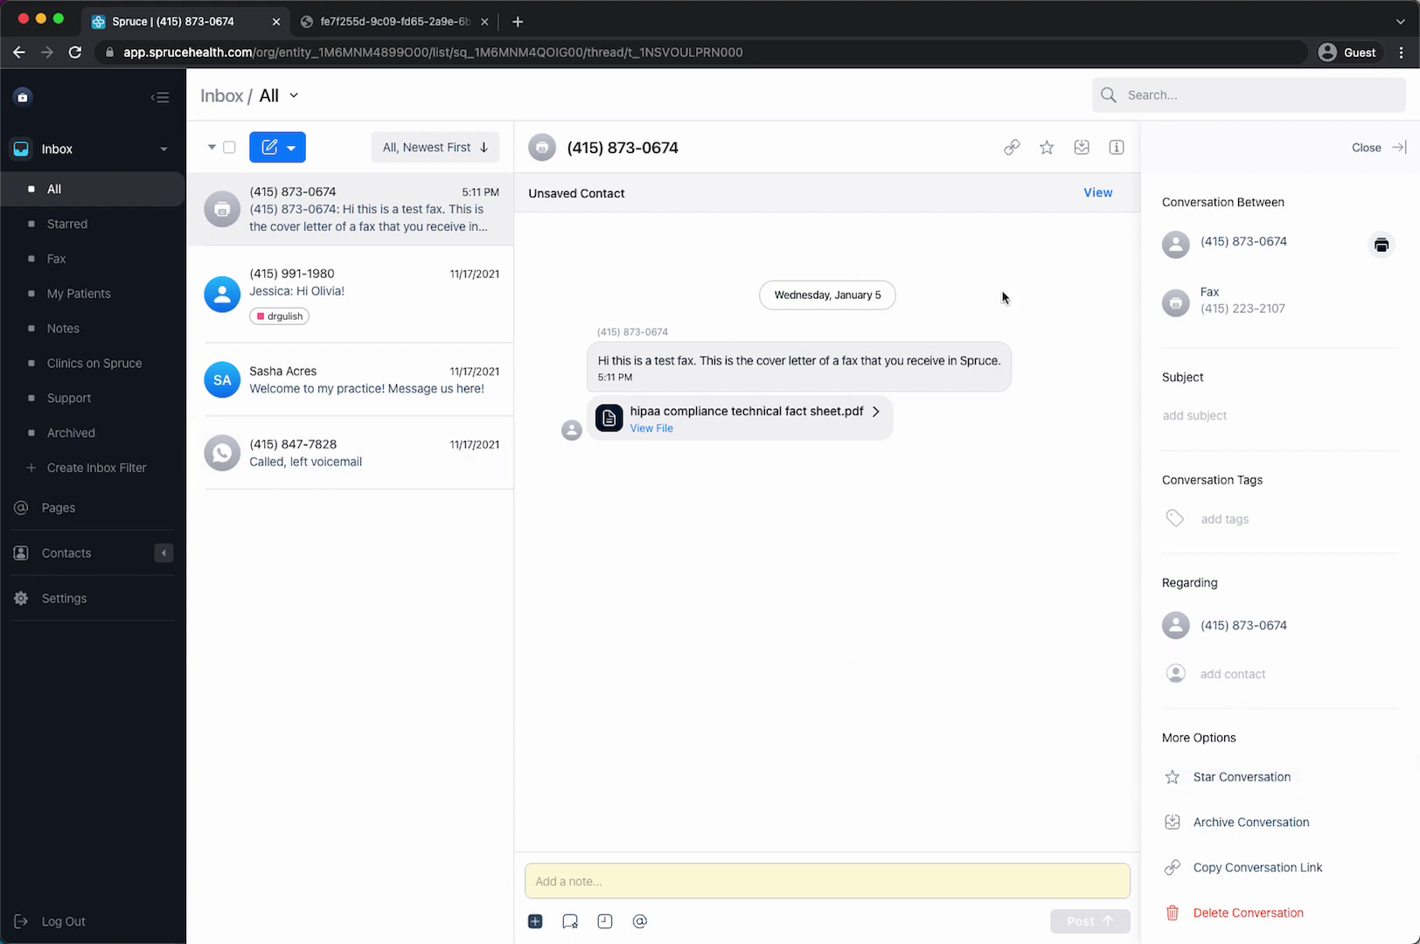
# - Search the patient by name and add them under Regarding on the test fax
pyautogui.click(1397, 147)
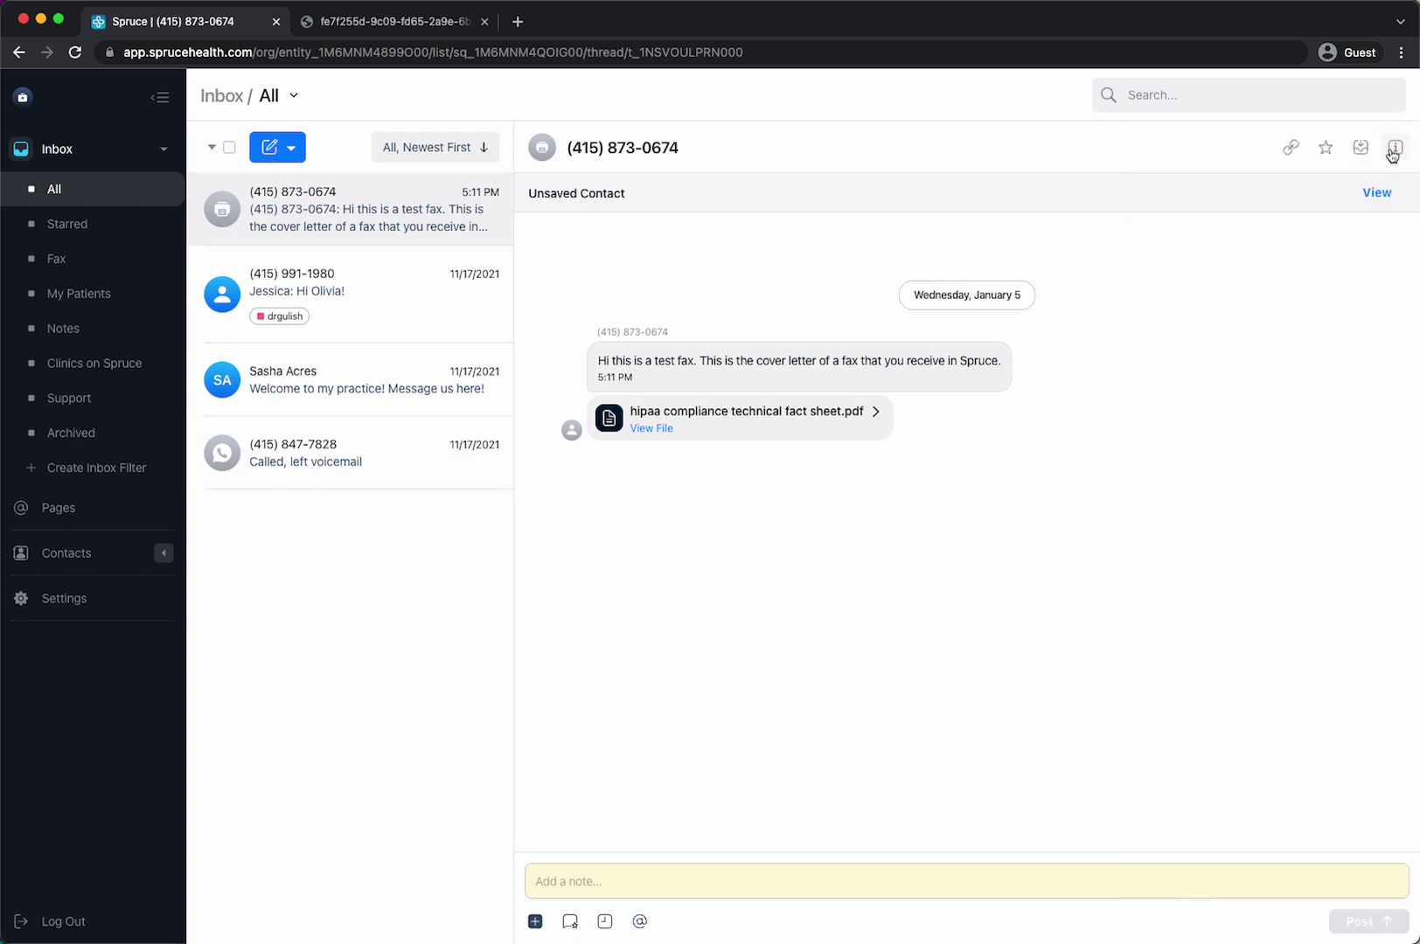
pyautogui.click(1394, 149)
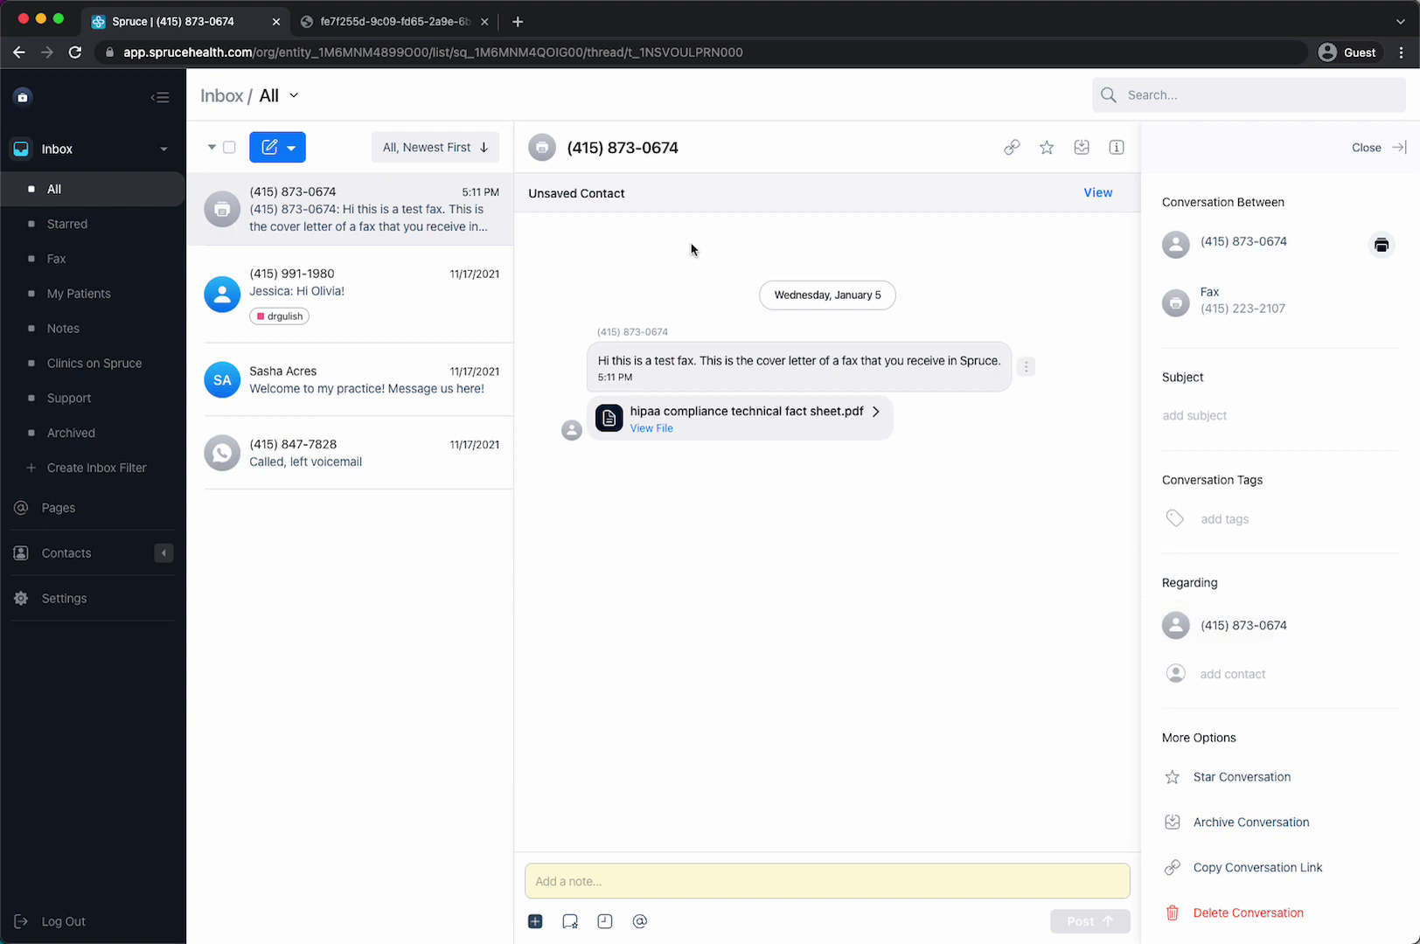
pyautogui.click(1203, 672)
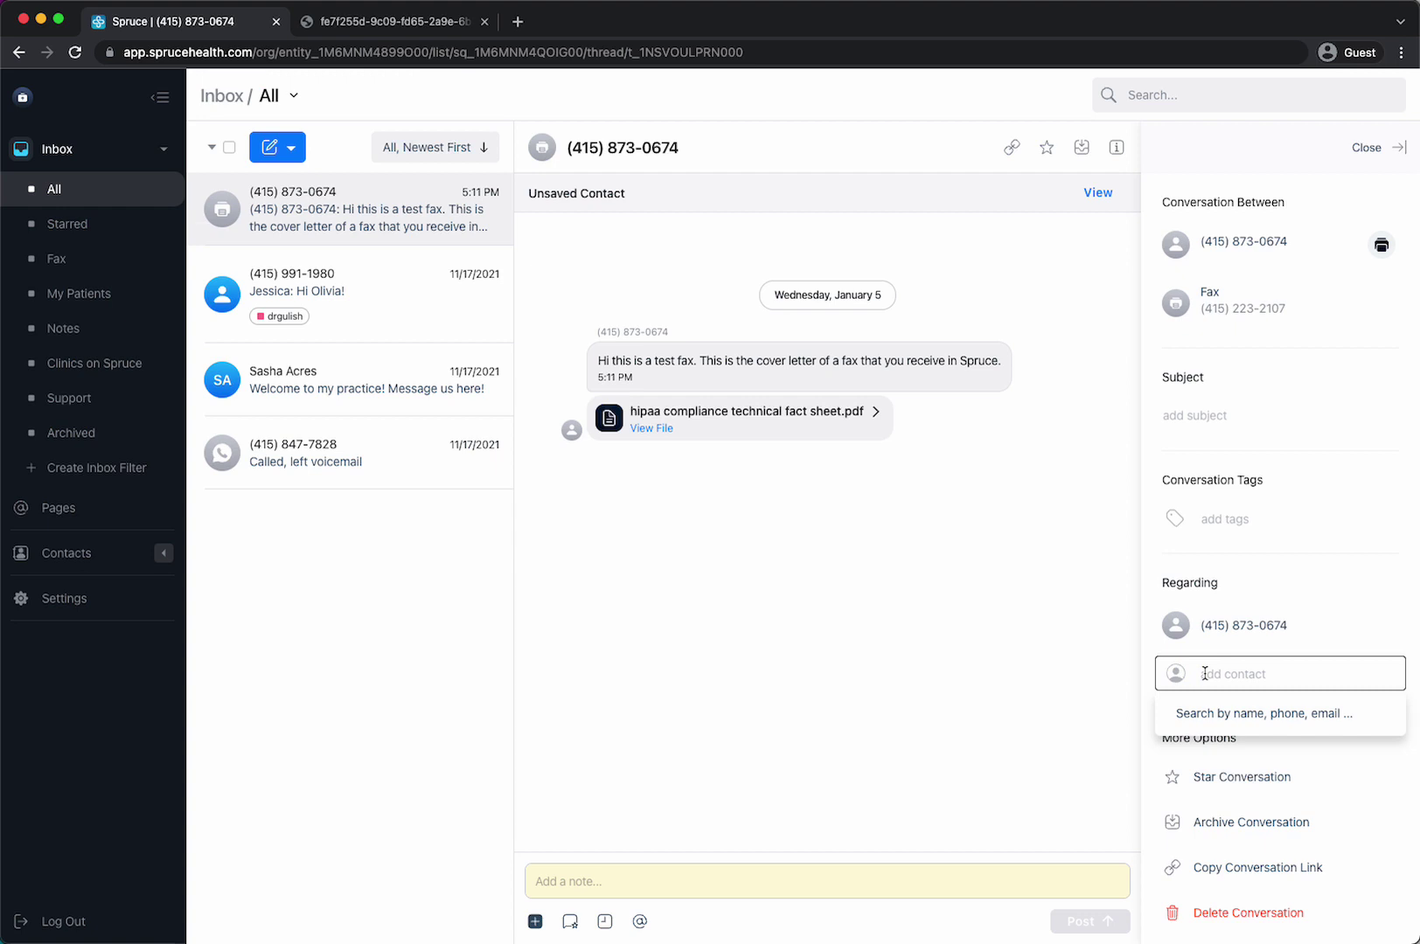
pyautogui.write('sasha')
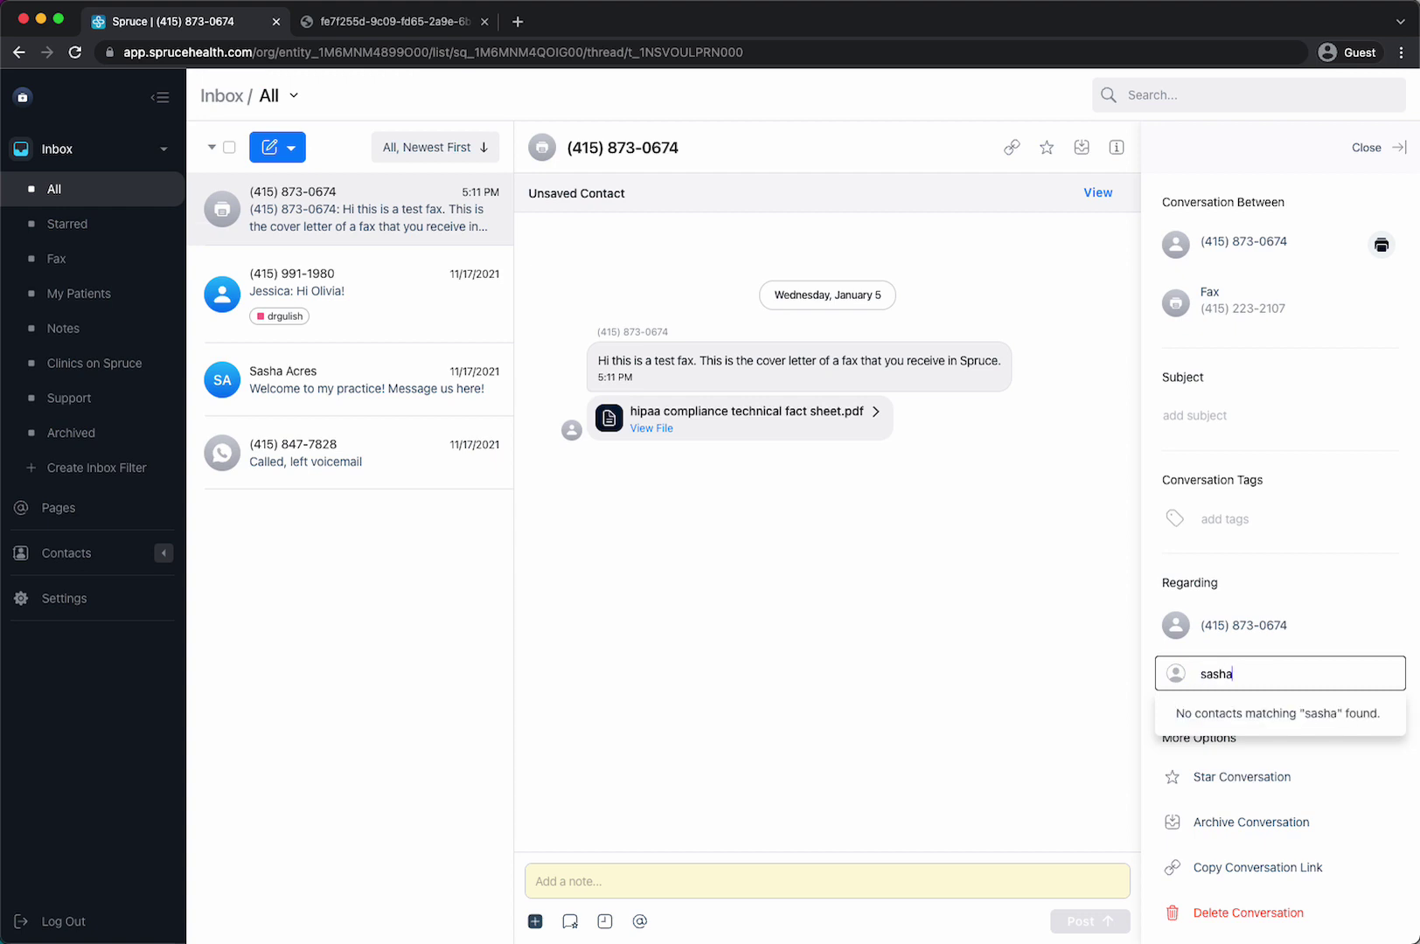
pyautogui.click(1242, 712)
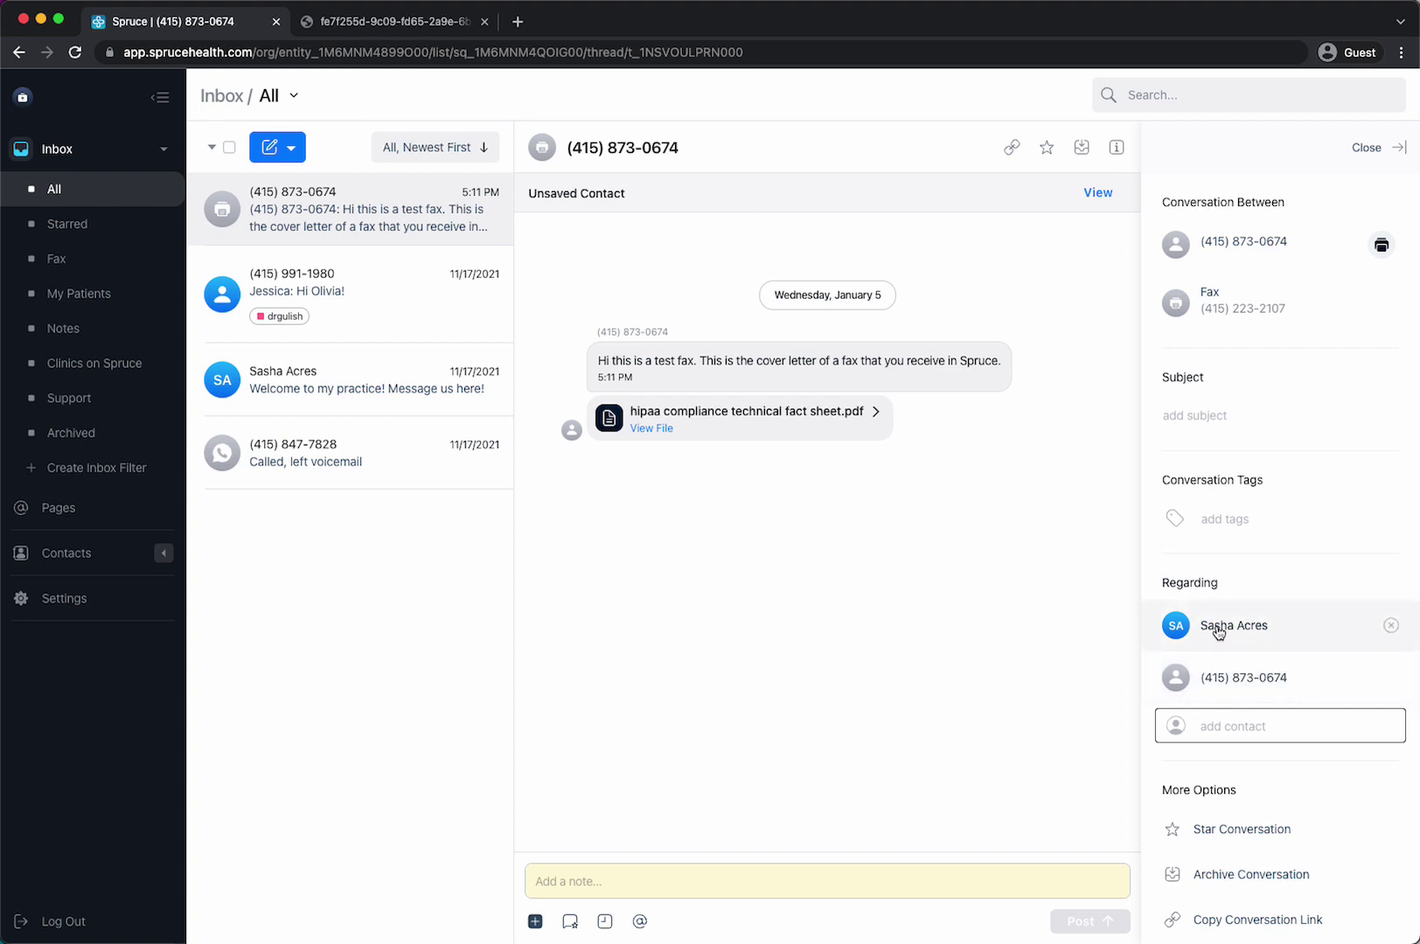
# - Check the patient's Conversations tab lists the test fax, then close their contact card
pyautogui.click(1218, 632)
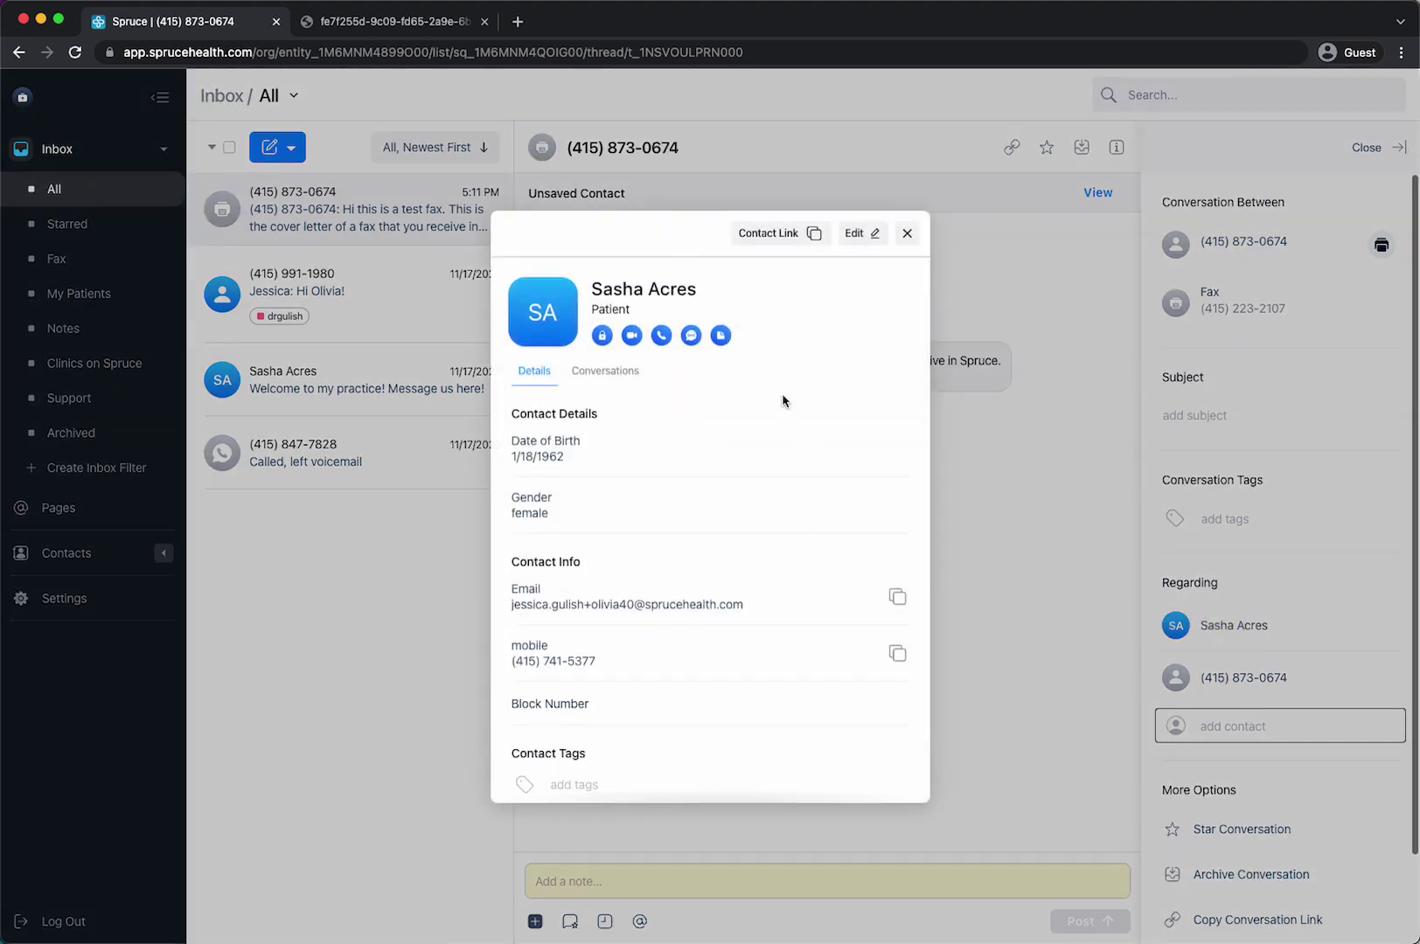
pyautogui.click(614, 376)
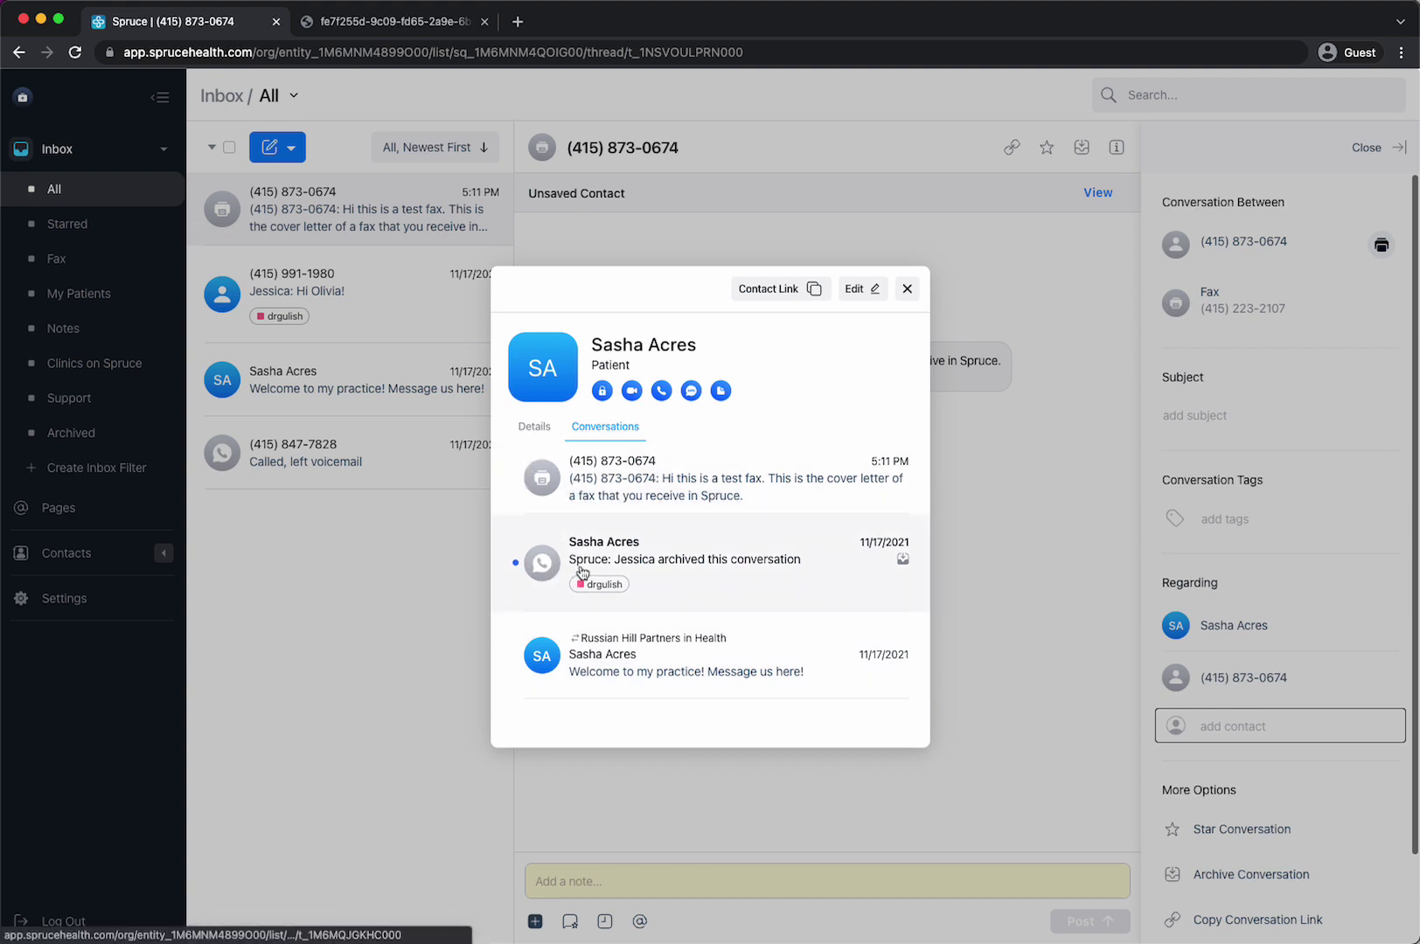
pyautogui.click(905, 290)
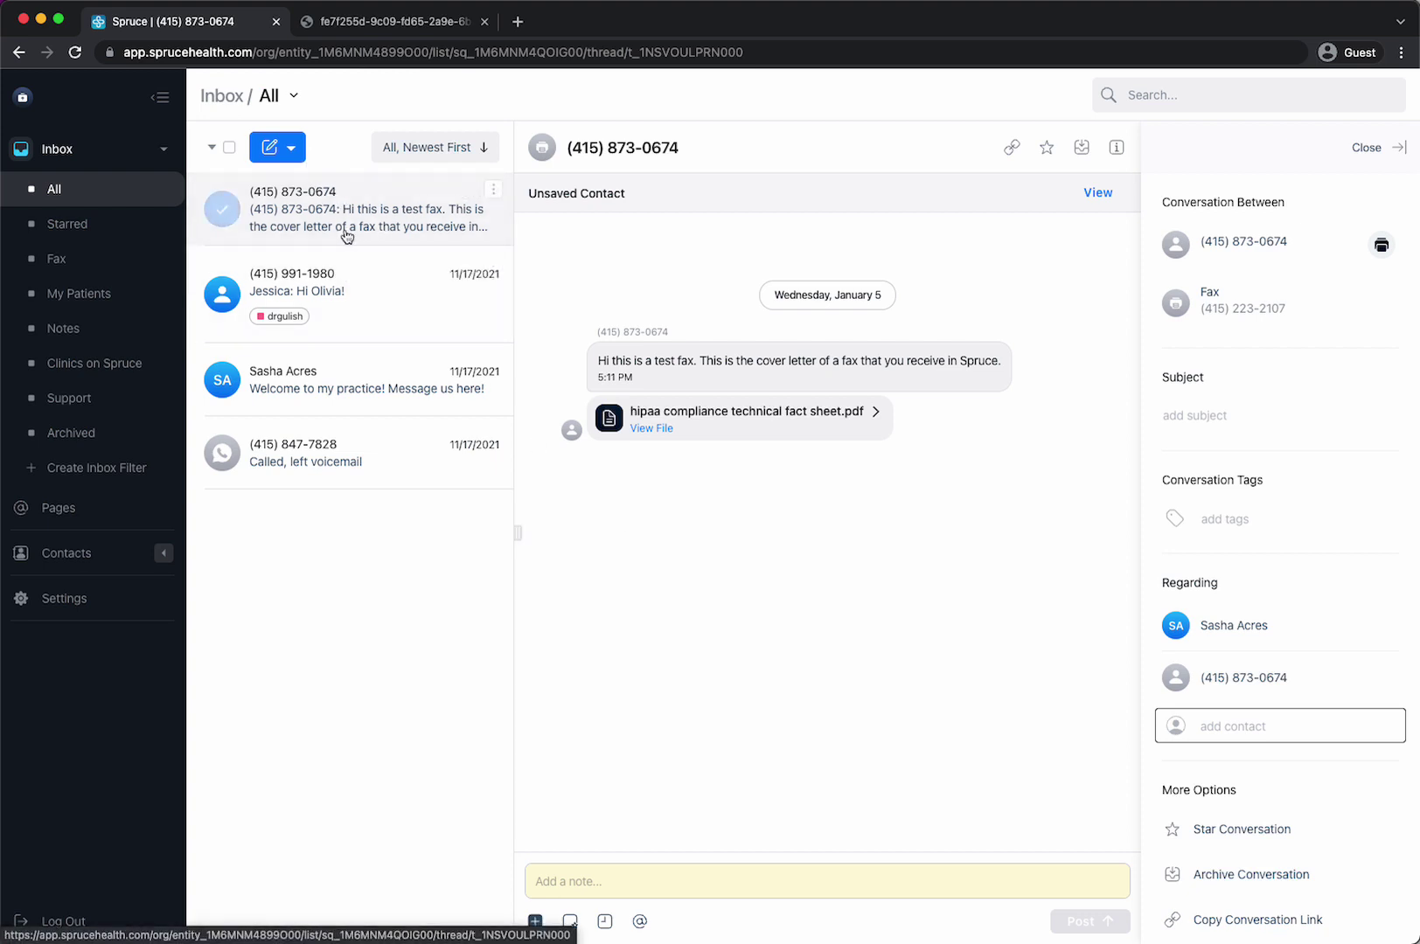
# - Start a new fax and set the pasted fax number as its recipient
pyautogui.click(292, 150)
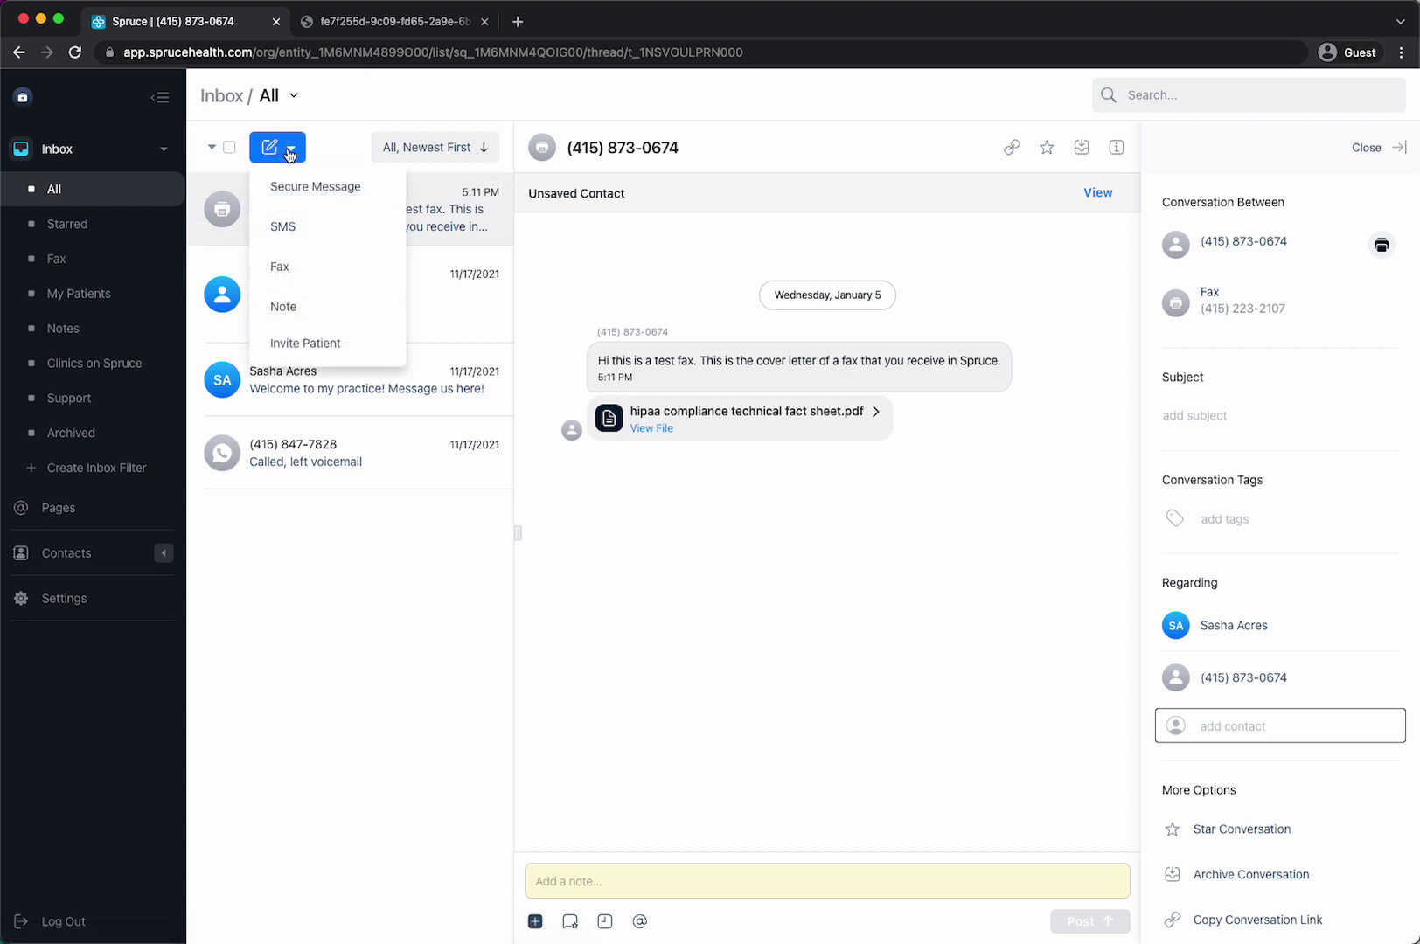
pyautogui.click(291, 273)
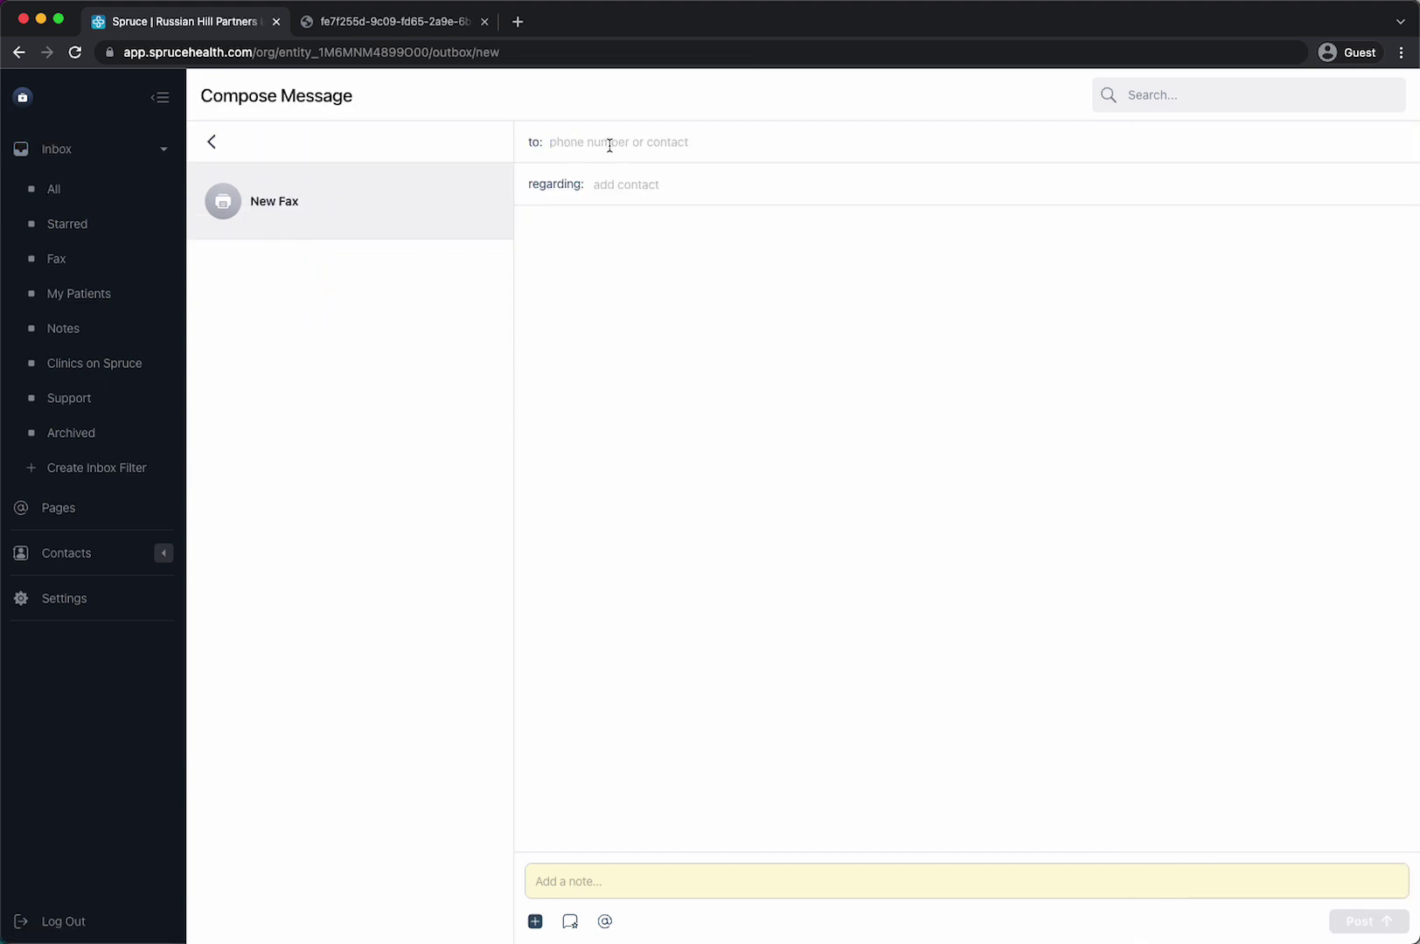
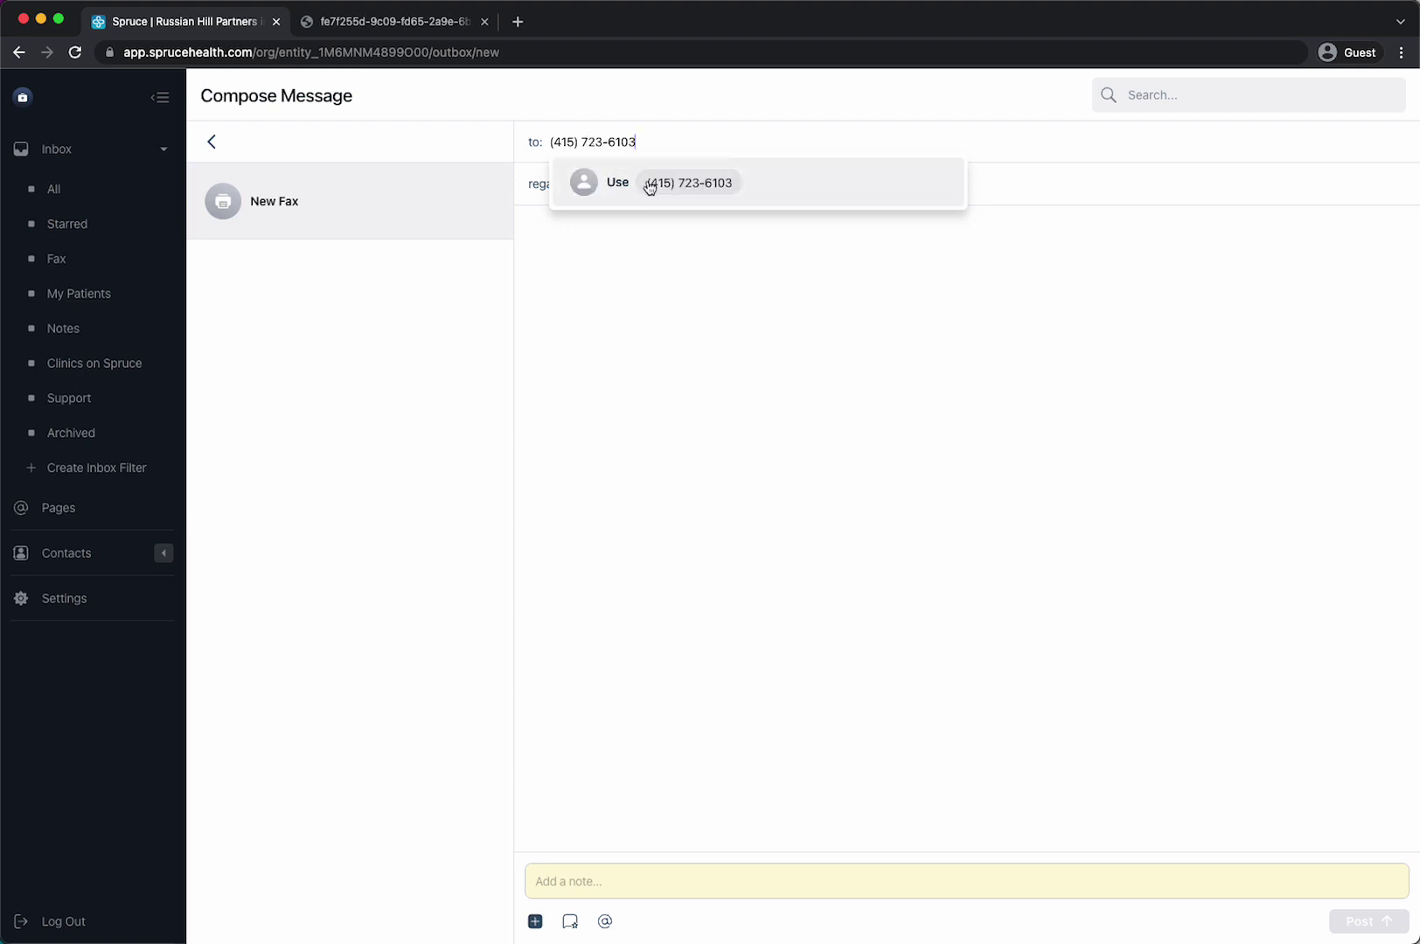
pyautogui.click(649, 185)
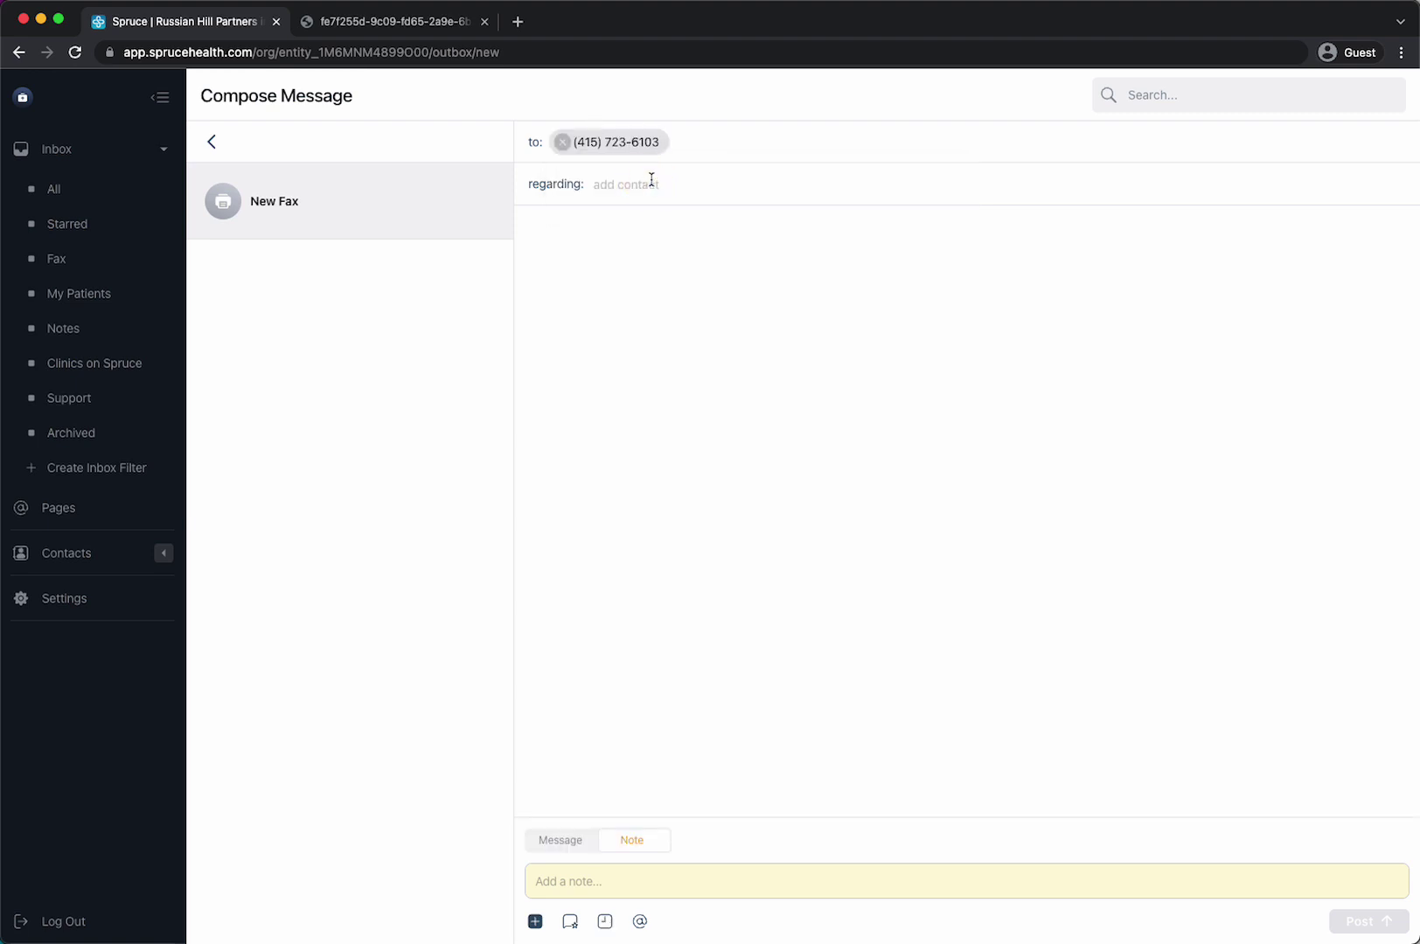
# - Switch the composer to Message and type 'This is your coversheet. Hi - This is the referr'
pyautogui.click(561, 843)
pyautogui.click(564, 881)
pyautogui.write('T')
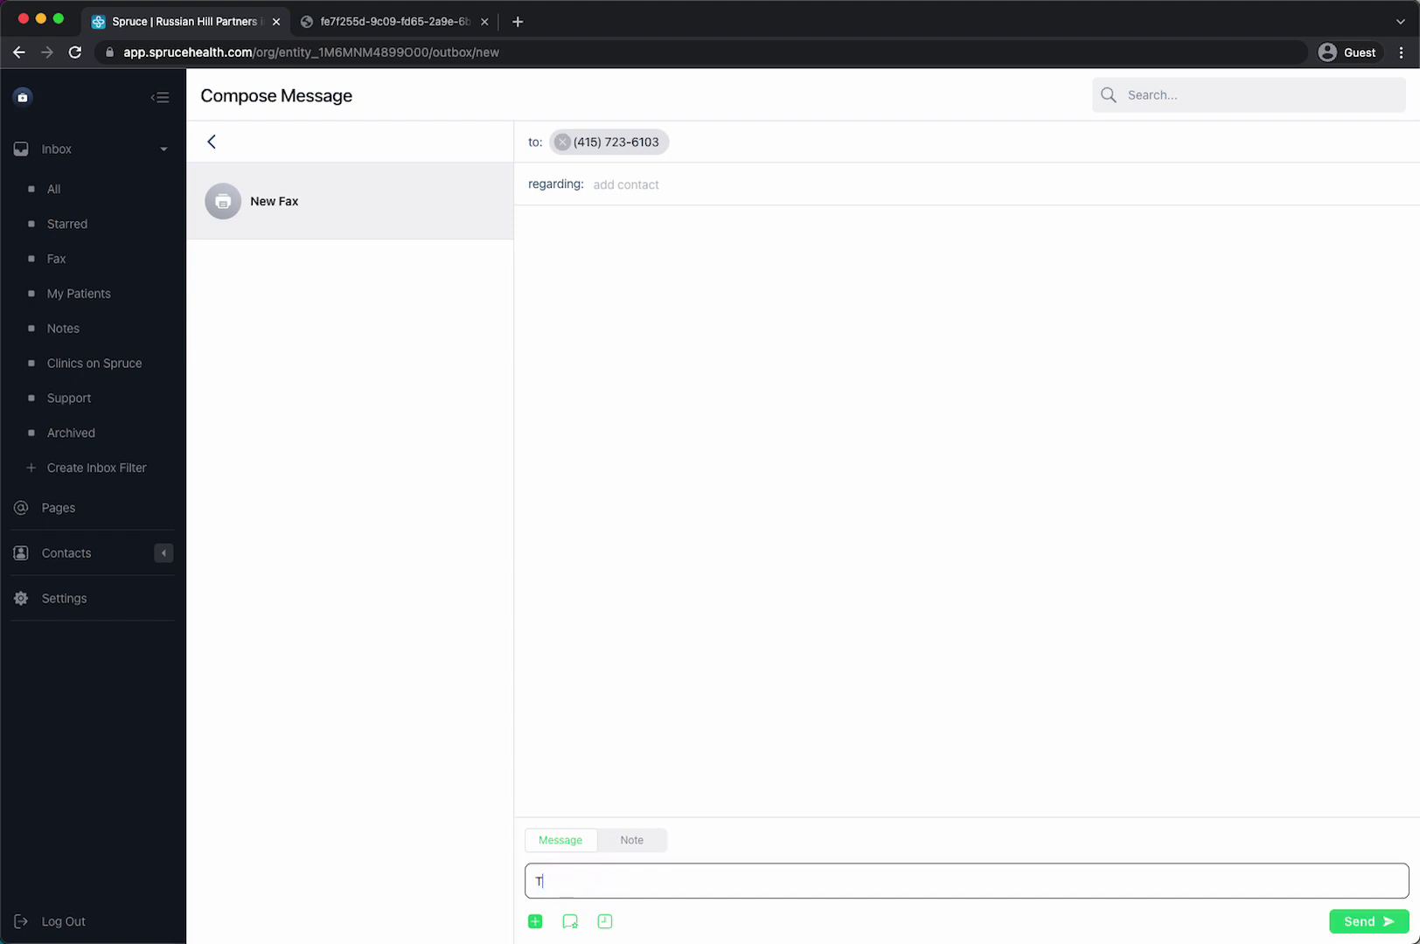
pyautogui.write('his is your c')
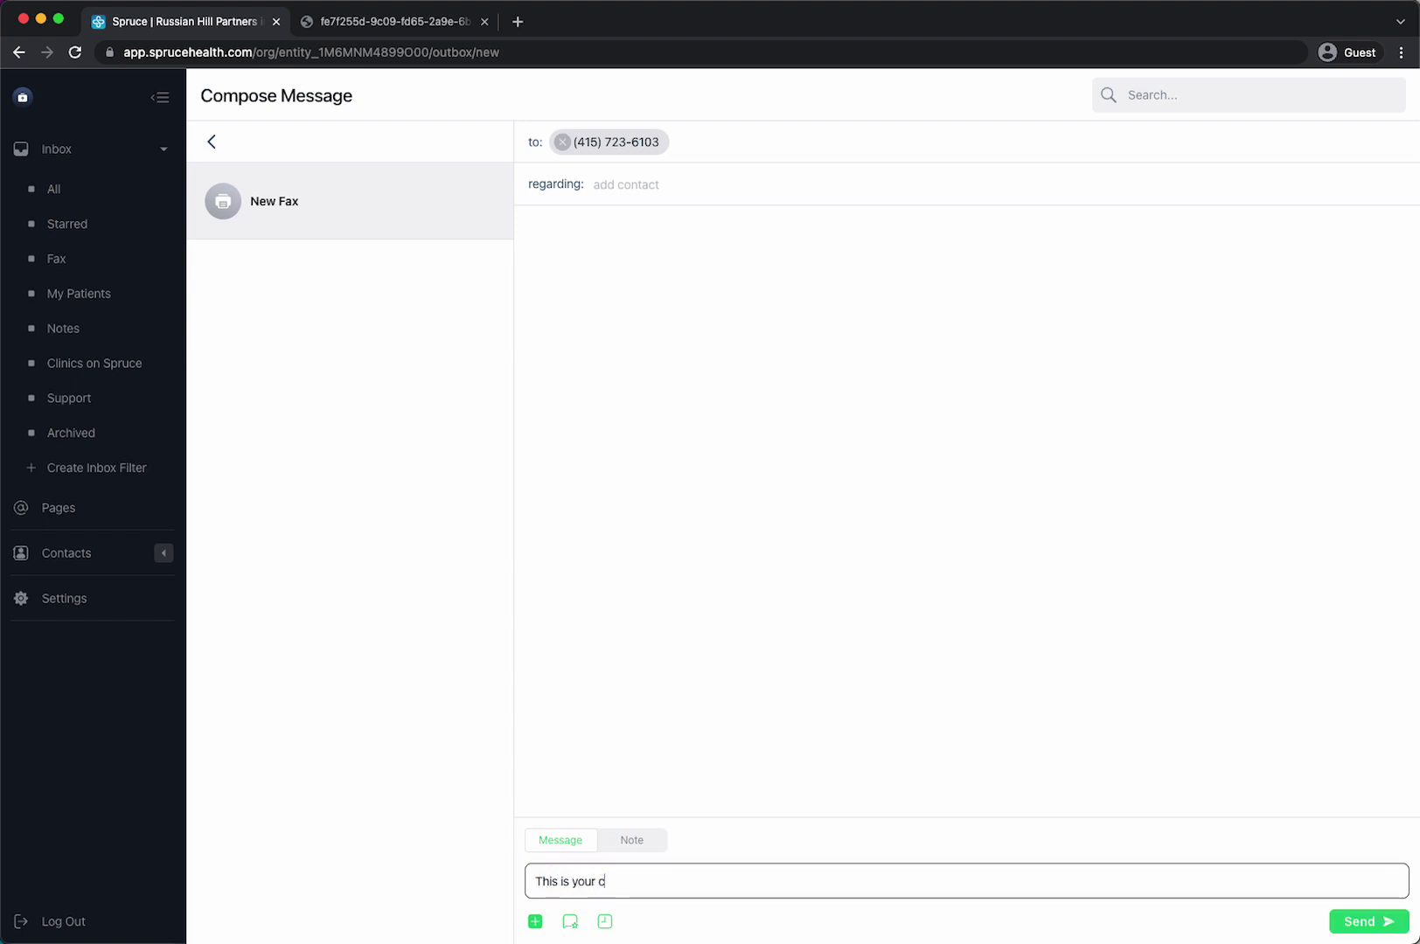
pyautogui.write('oversheet.')
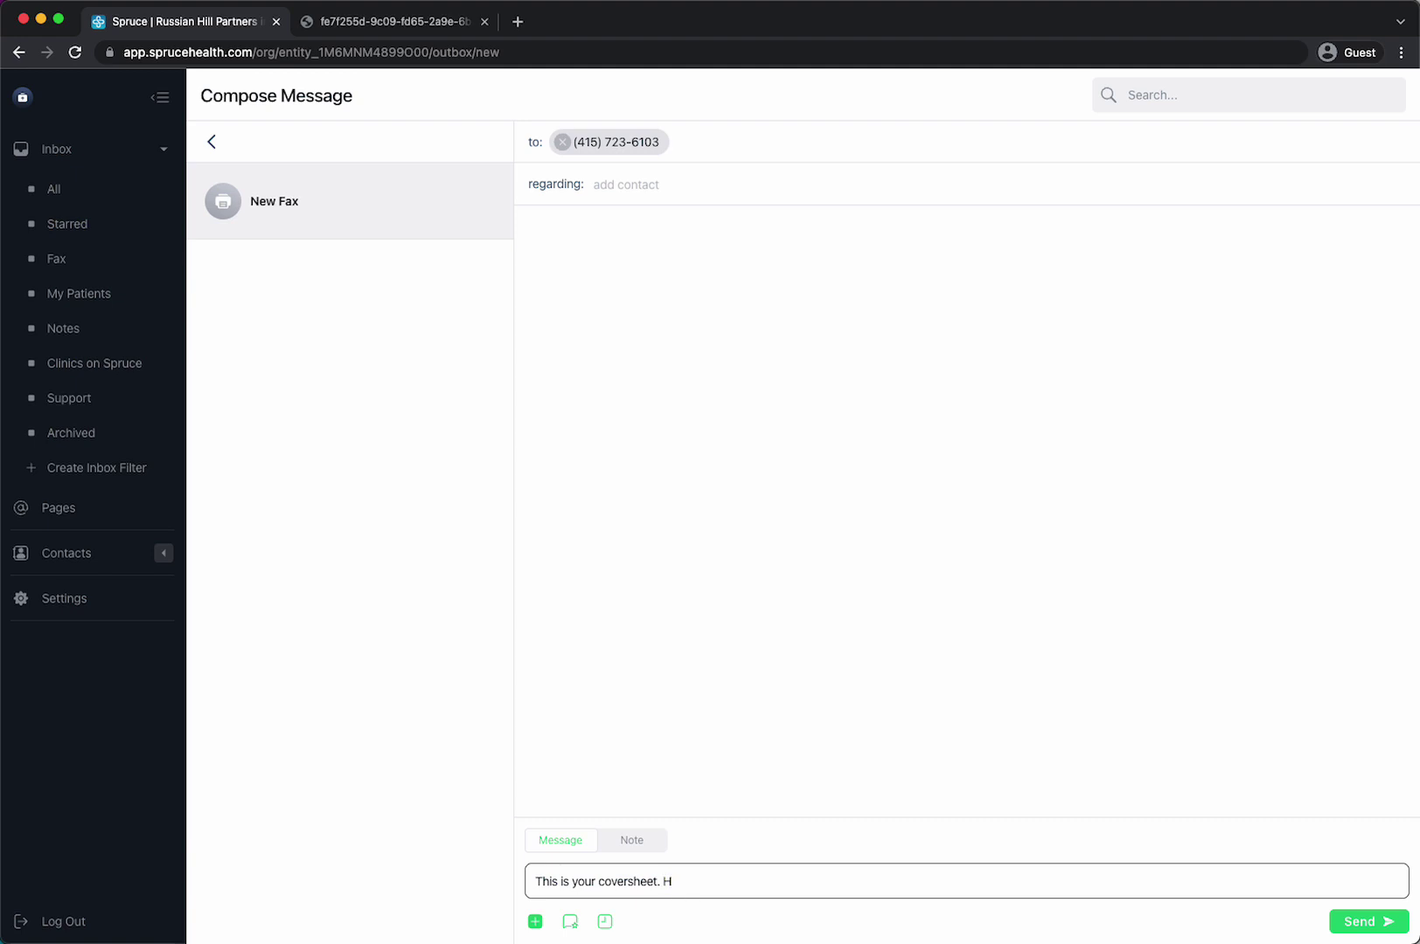
pyautogui.write('Hi - This')
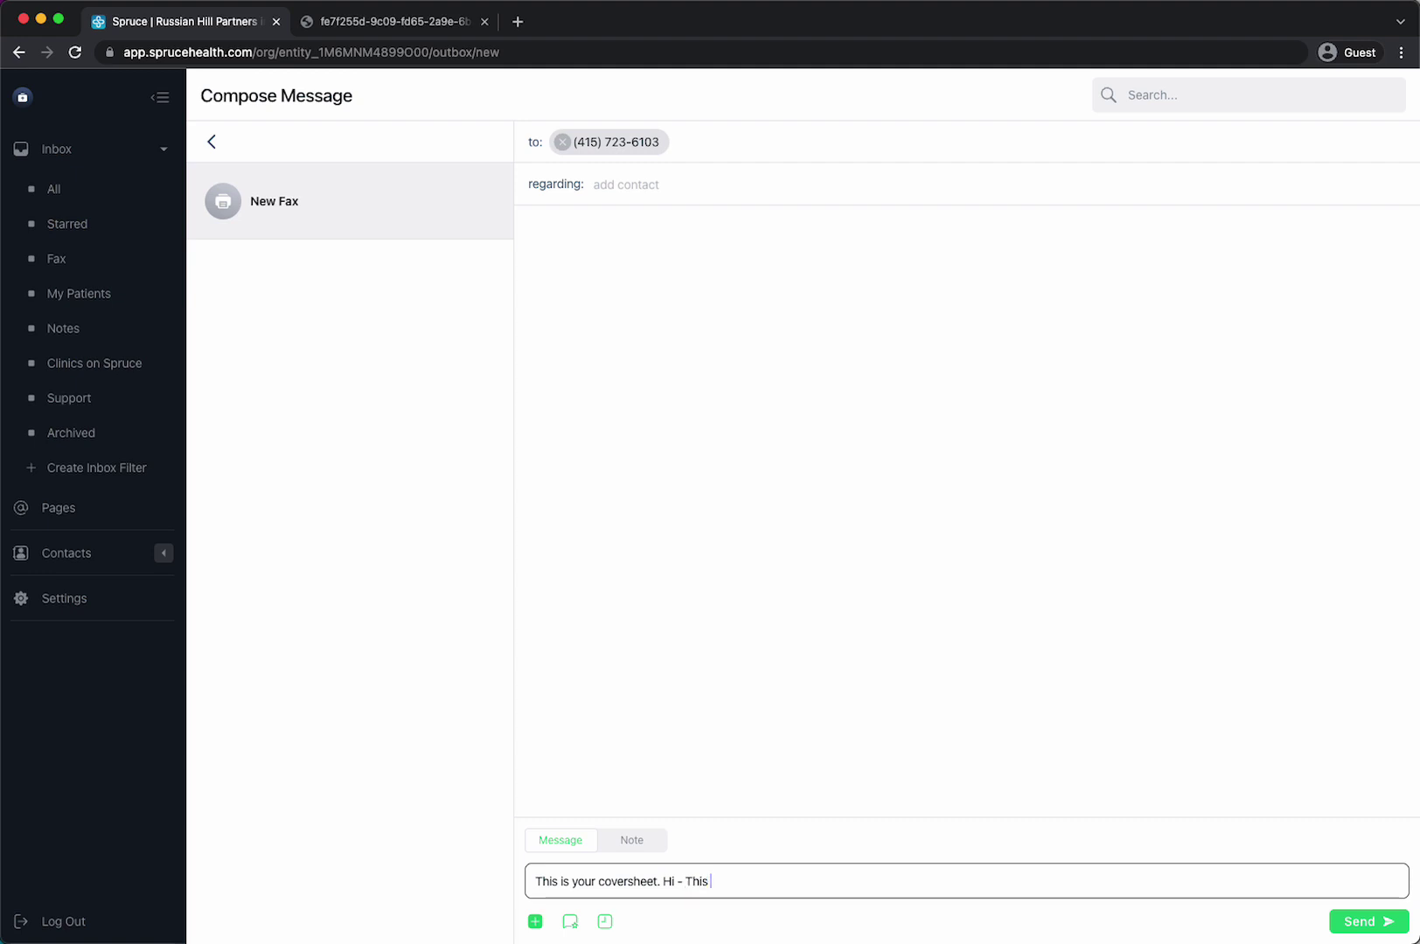
pyautogui.write(' is the referral.')
# - Pick Phone system feature comparison.pdf in the file chooser as the attachment and send the referral fax
pyautogui.click(536, 922)
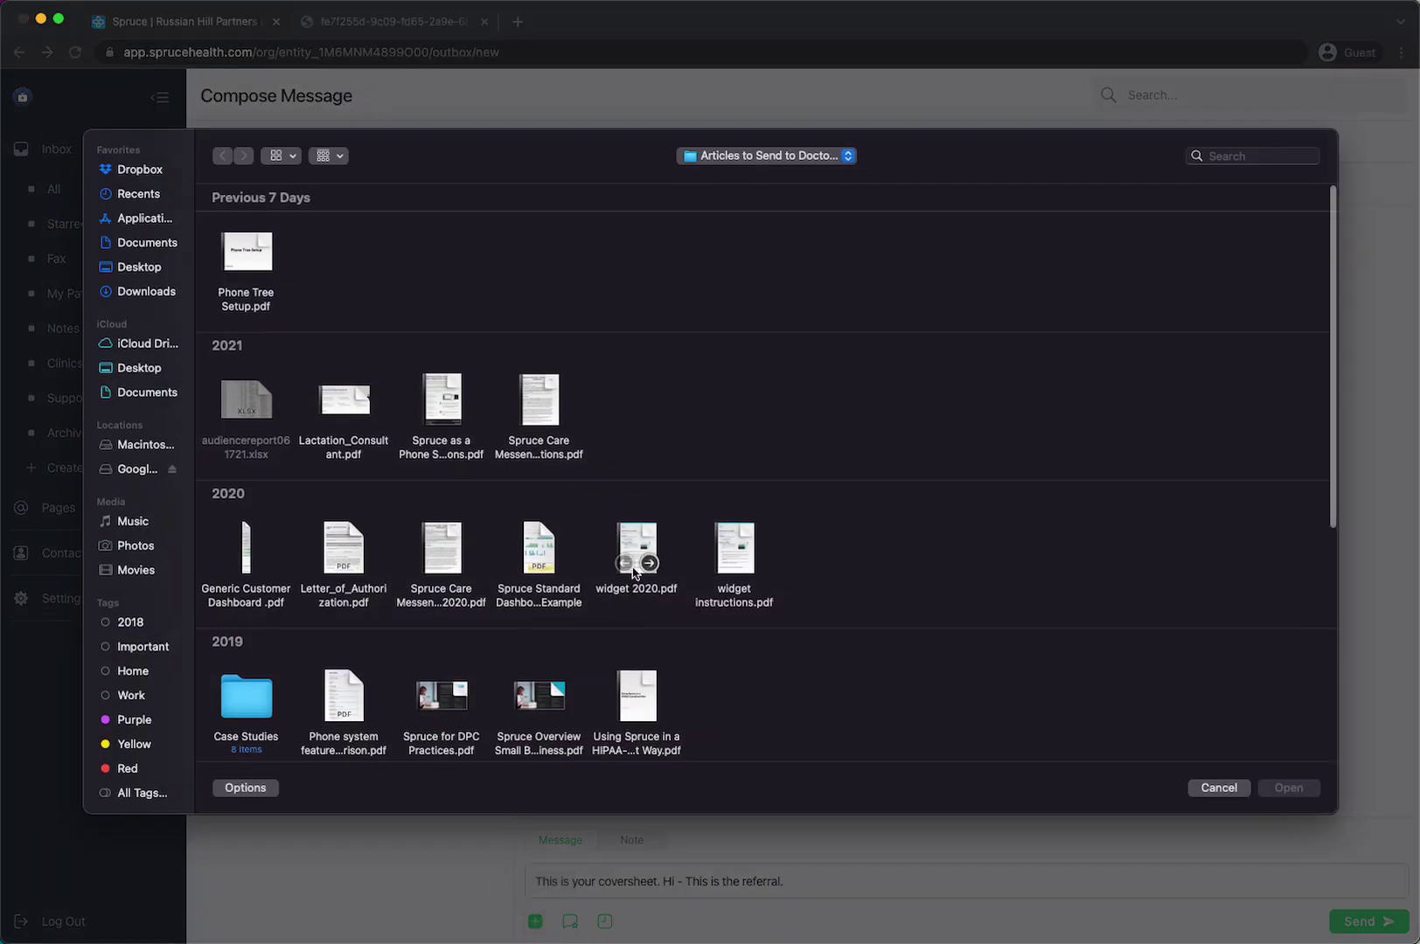
pyautogui.moveTo(638, 686)
pyautogui.moveTo(424, 387)
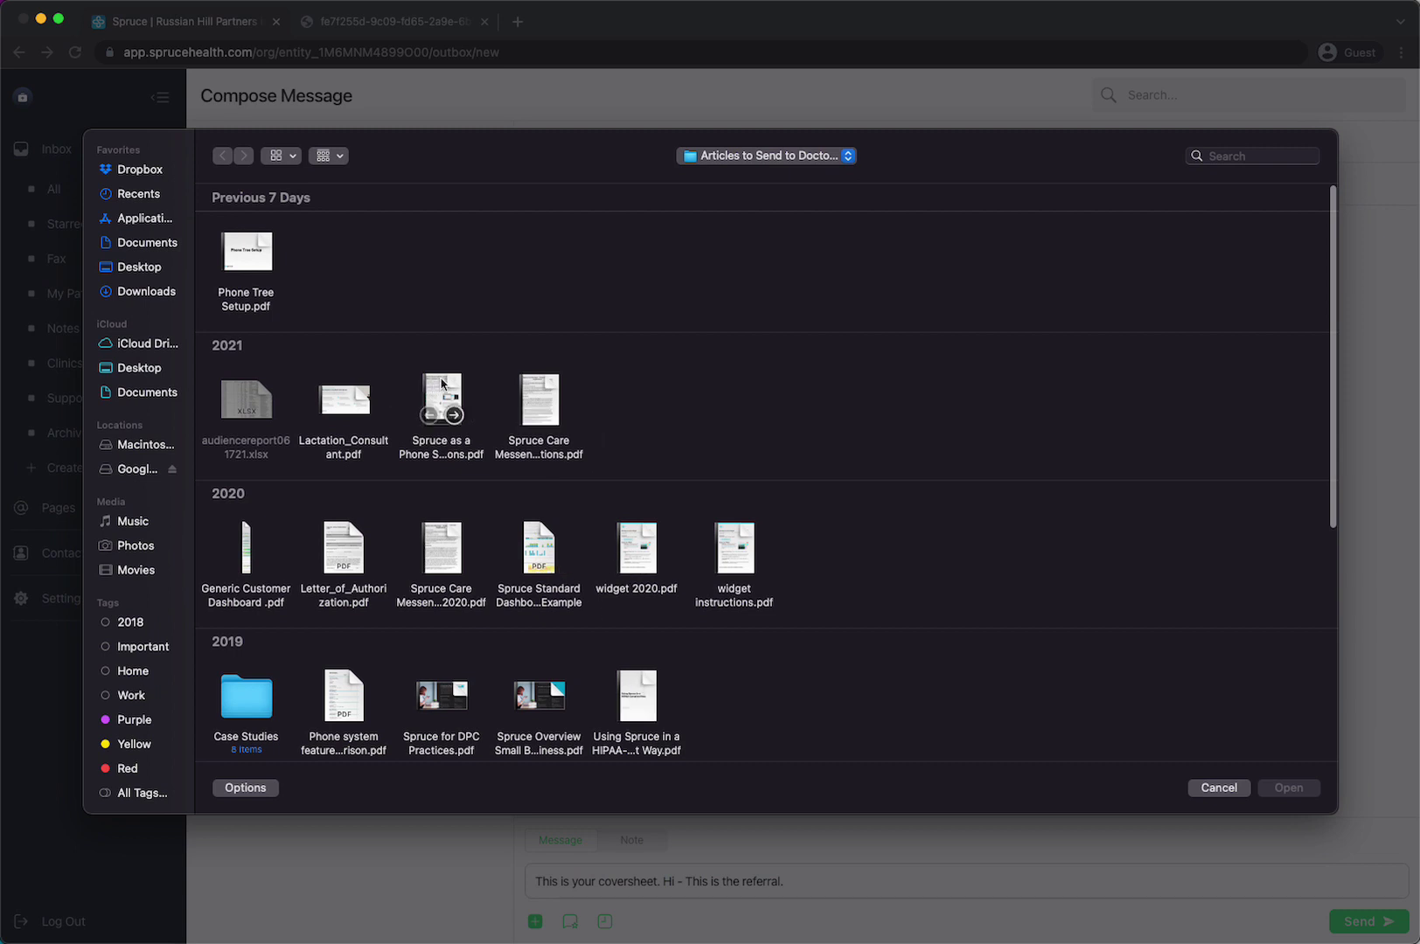
pyautogui.click(351, 686)
pyautogui.doubleClick(351, 686)
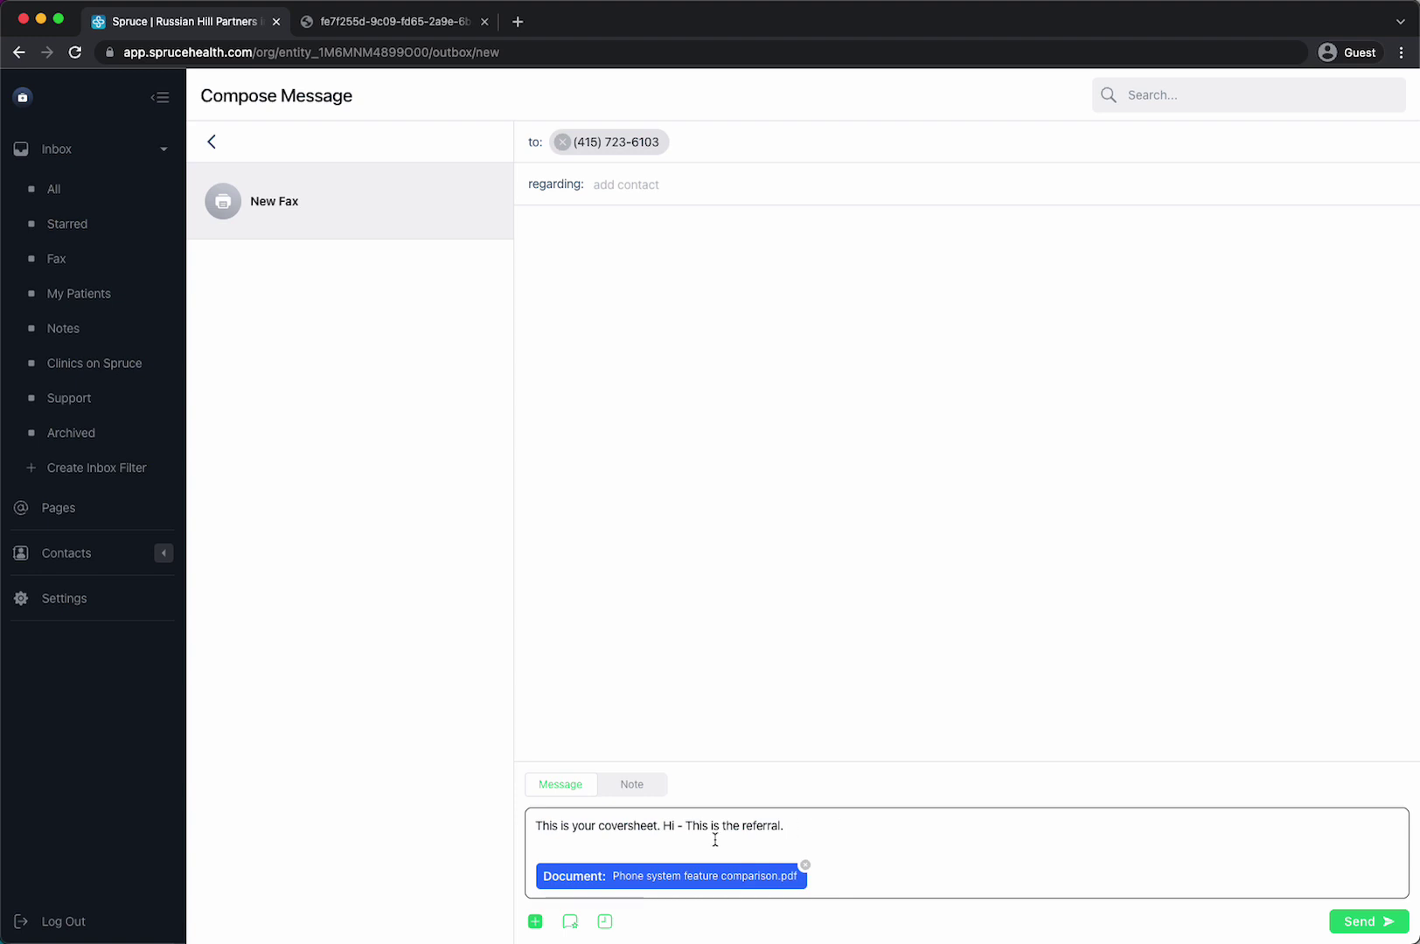
pyautogui.click(1371, 923)
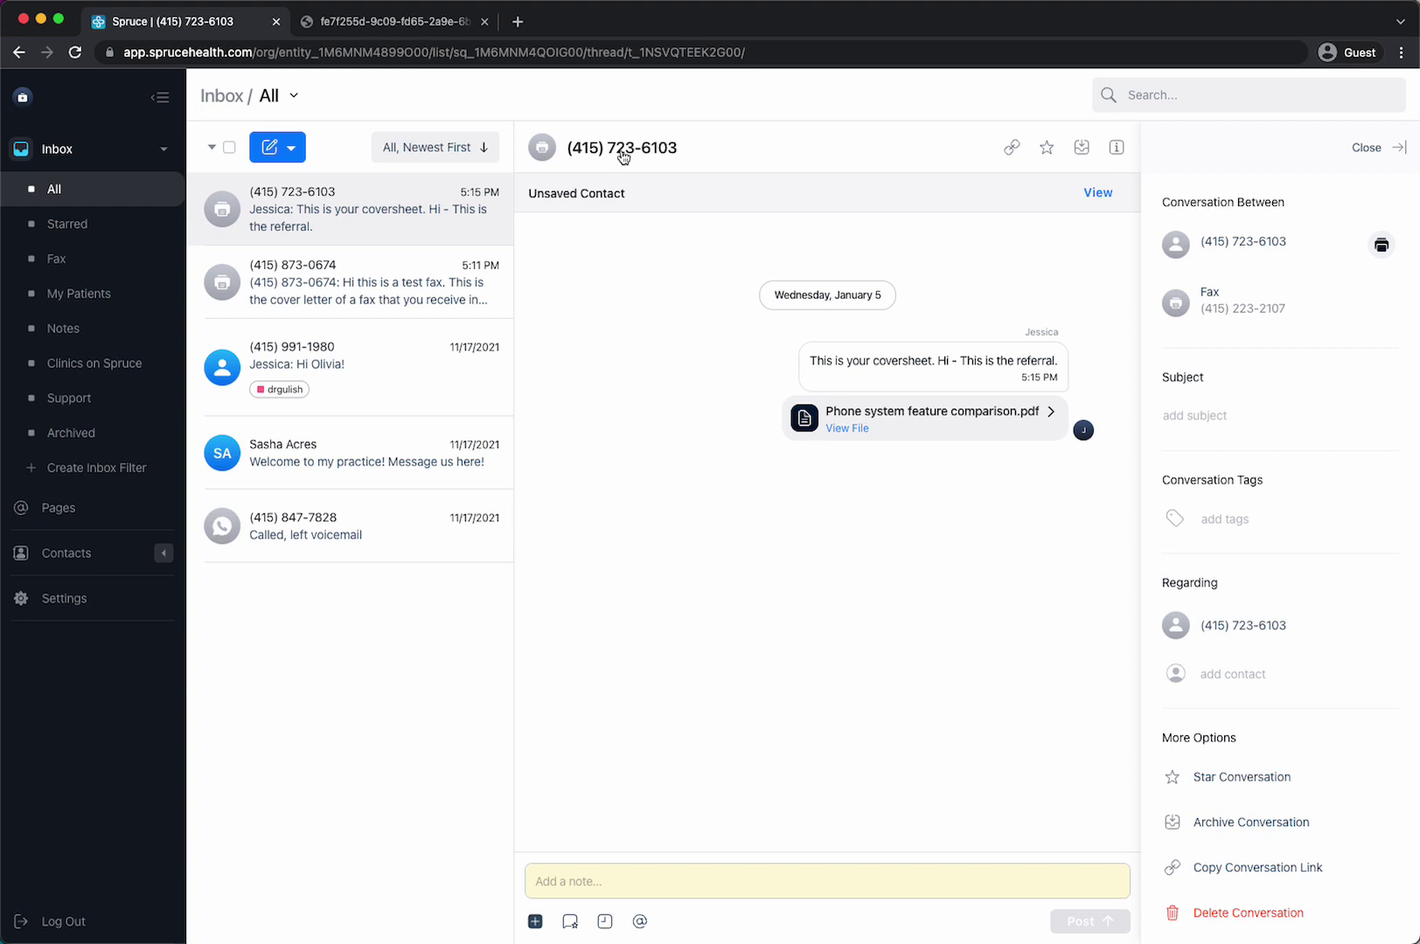
# - Create and save a Professional contact 'Lab Company' for the fax number, then glance at its conversations
pyautogui.click(622, 157)
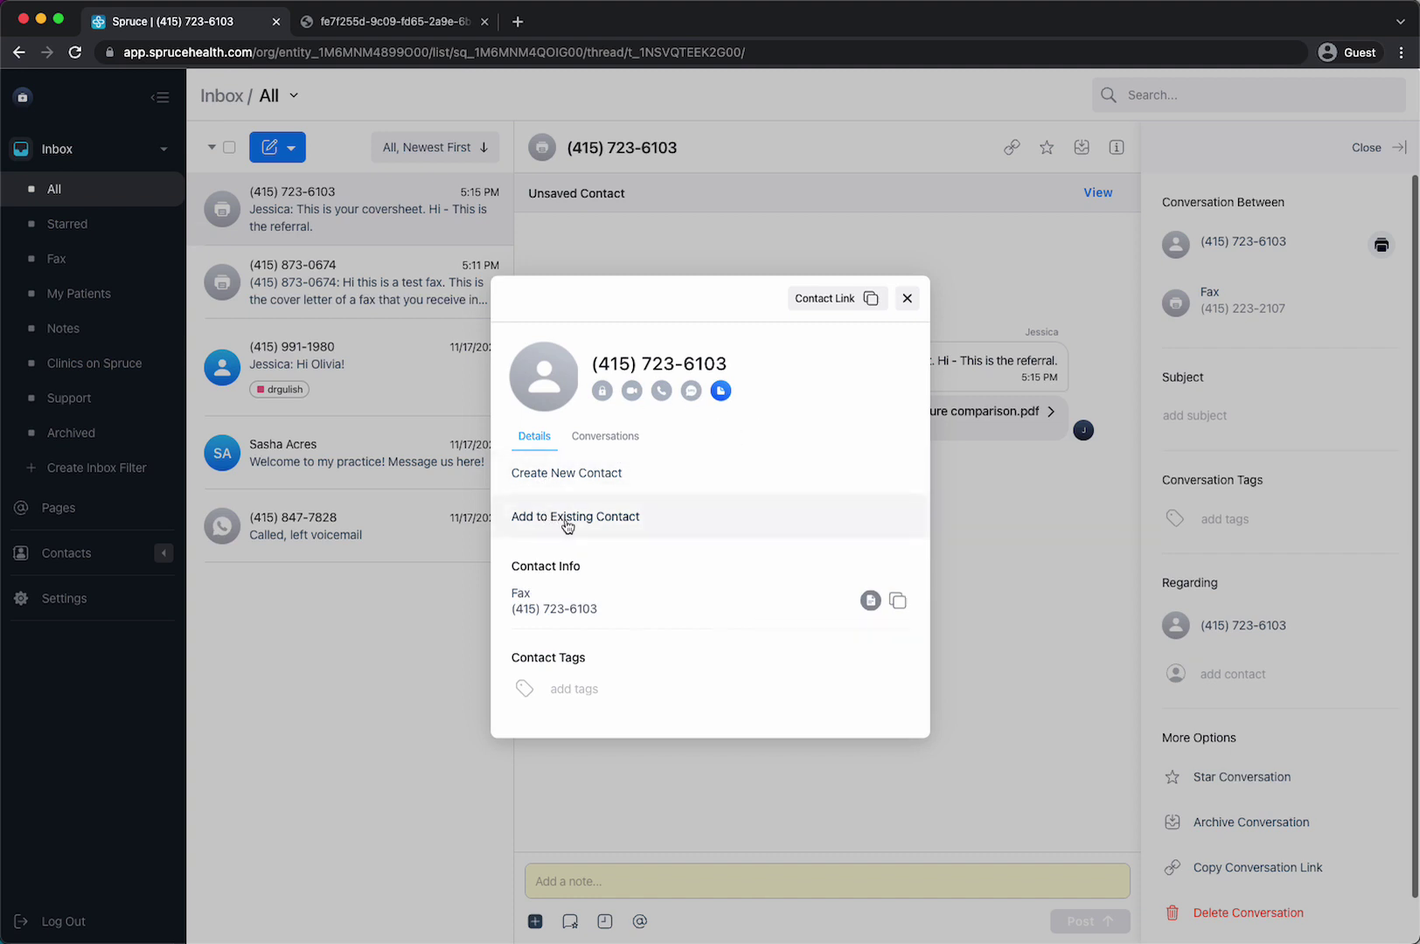
pyautogui.click(580, 476)
pyautogui.click(763, 313)
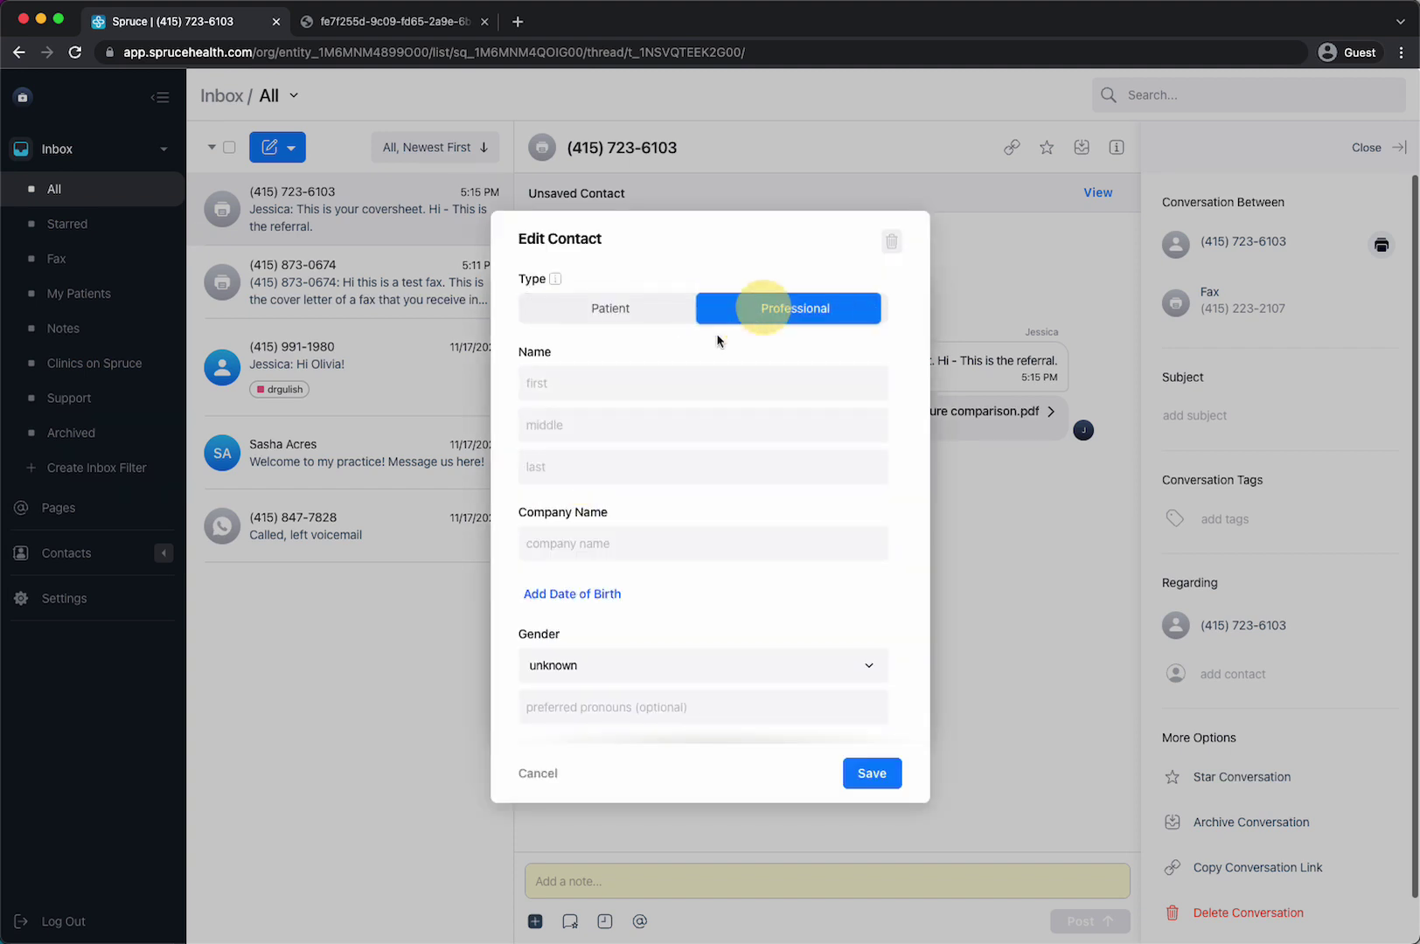
pyautogui.click(628, 377)
pyautogui.click(565, 544)
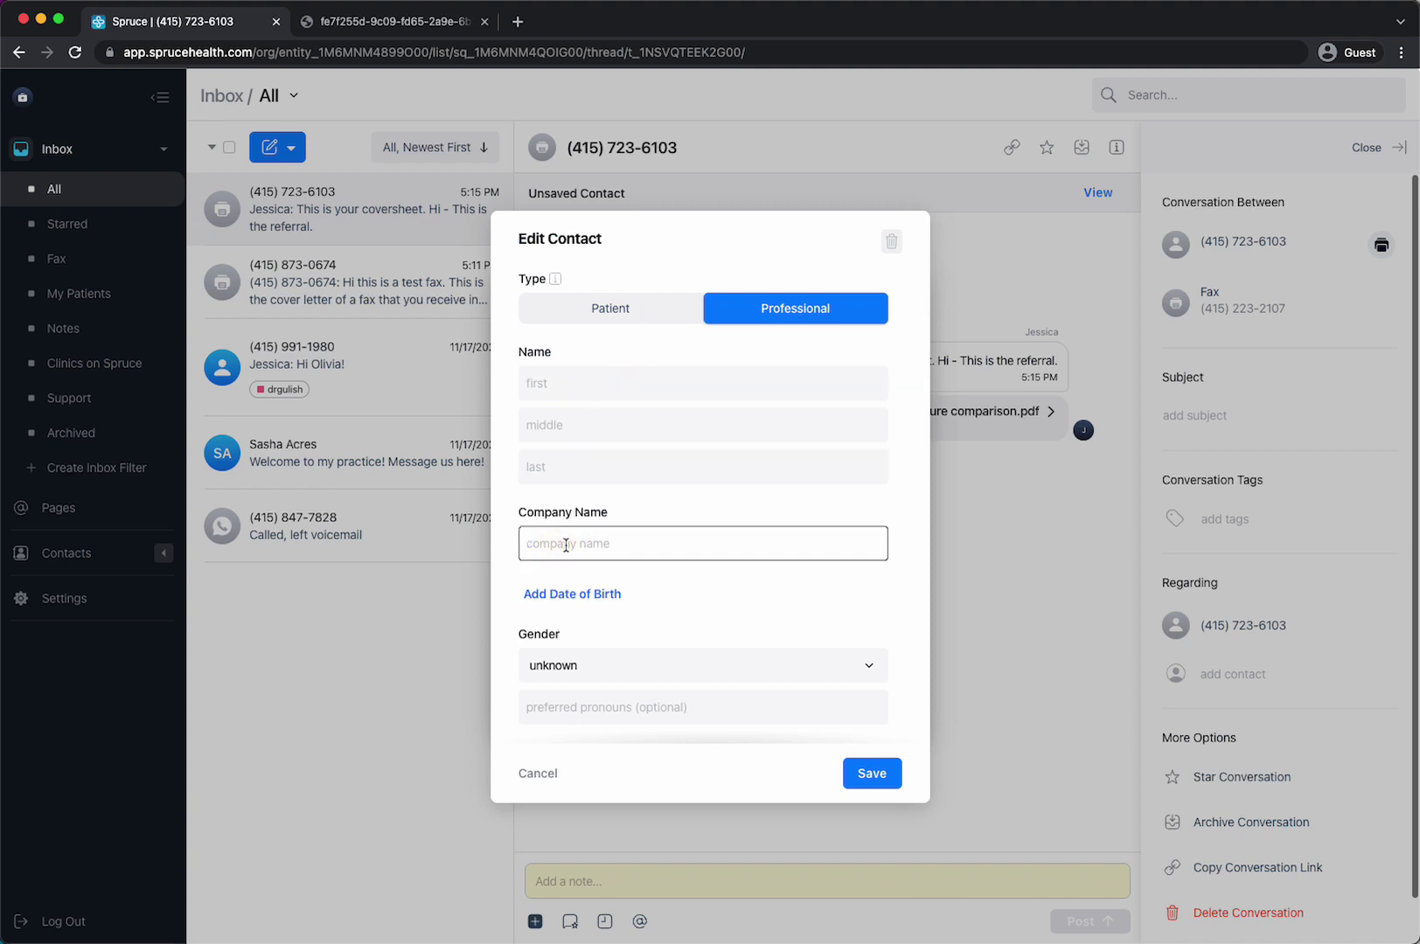
pyautogui.write('LSa')
pyautogui.scroll(-3, 667, 669)
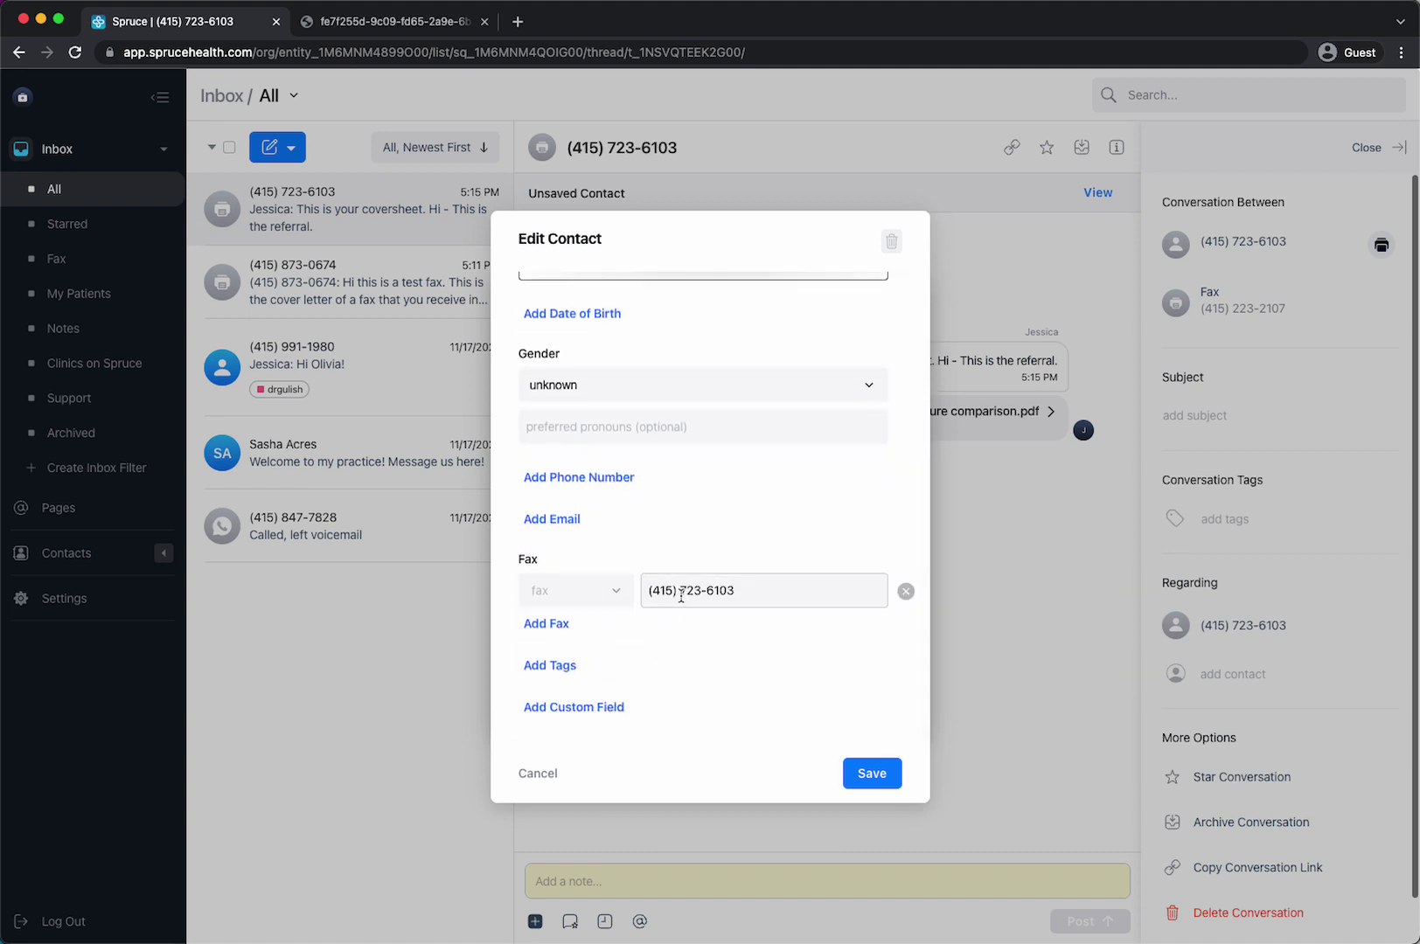
pyautogui.scroll(3, 821, 754)
pyautogui.click(874, 774)
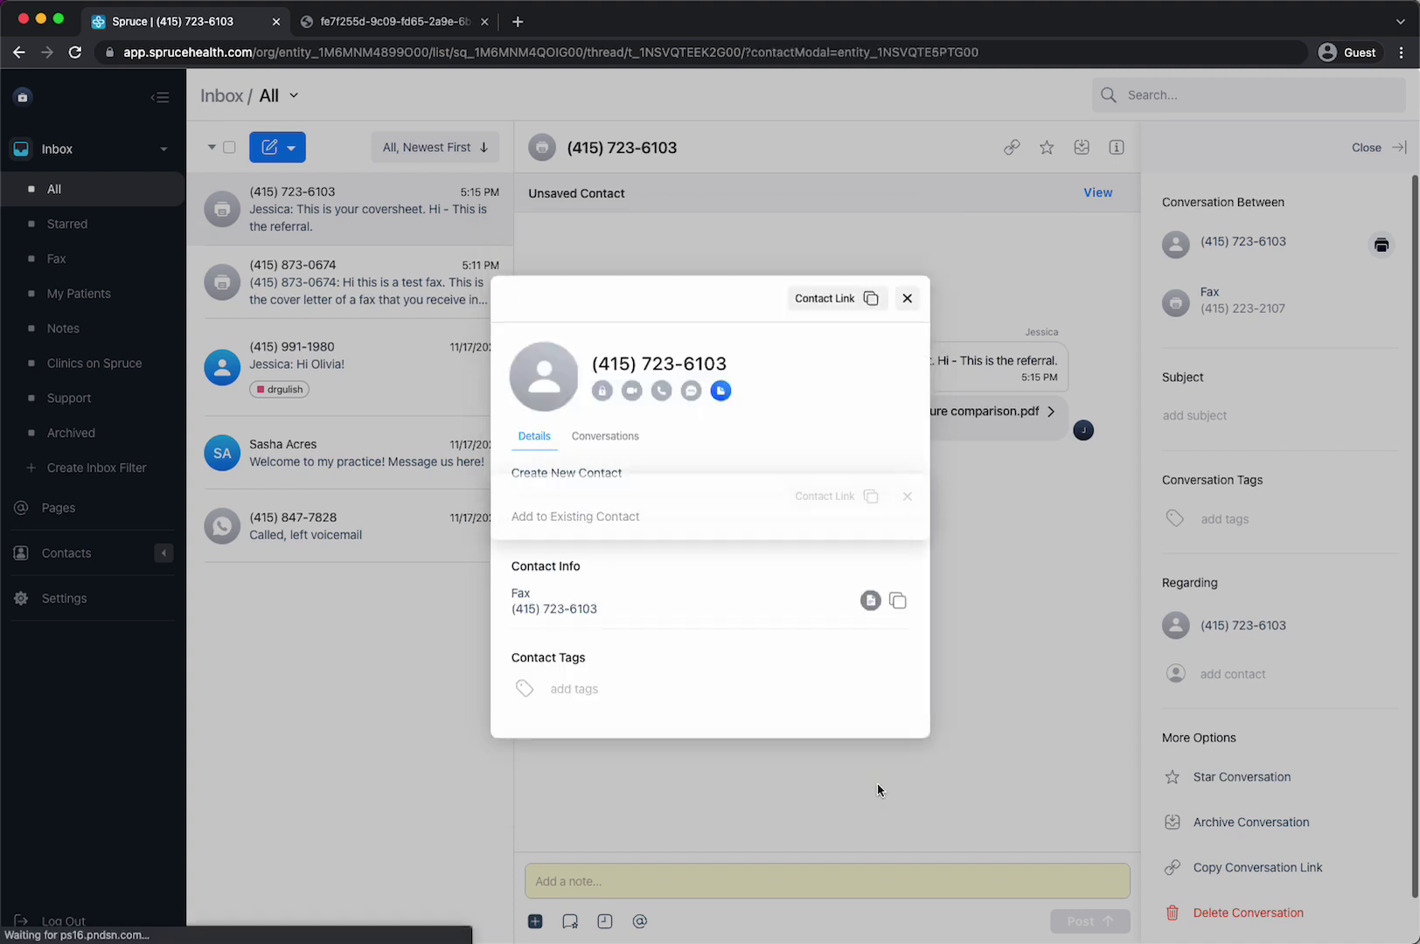
pyautogui.click(622, 480)
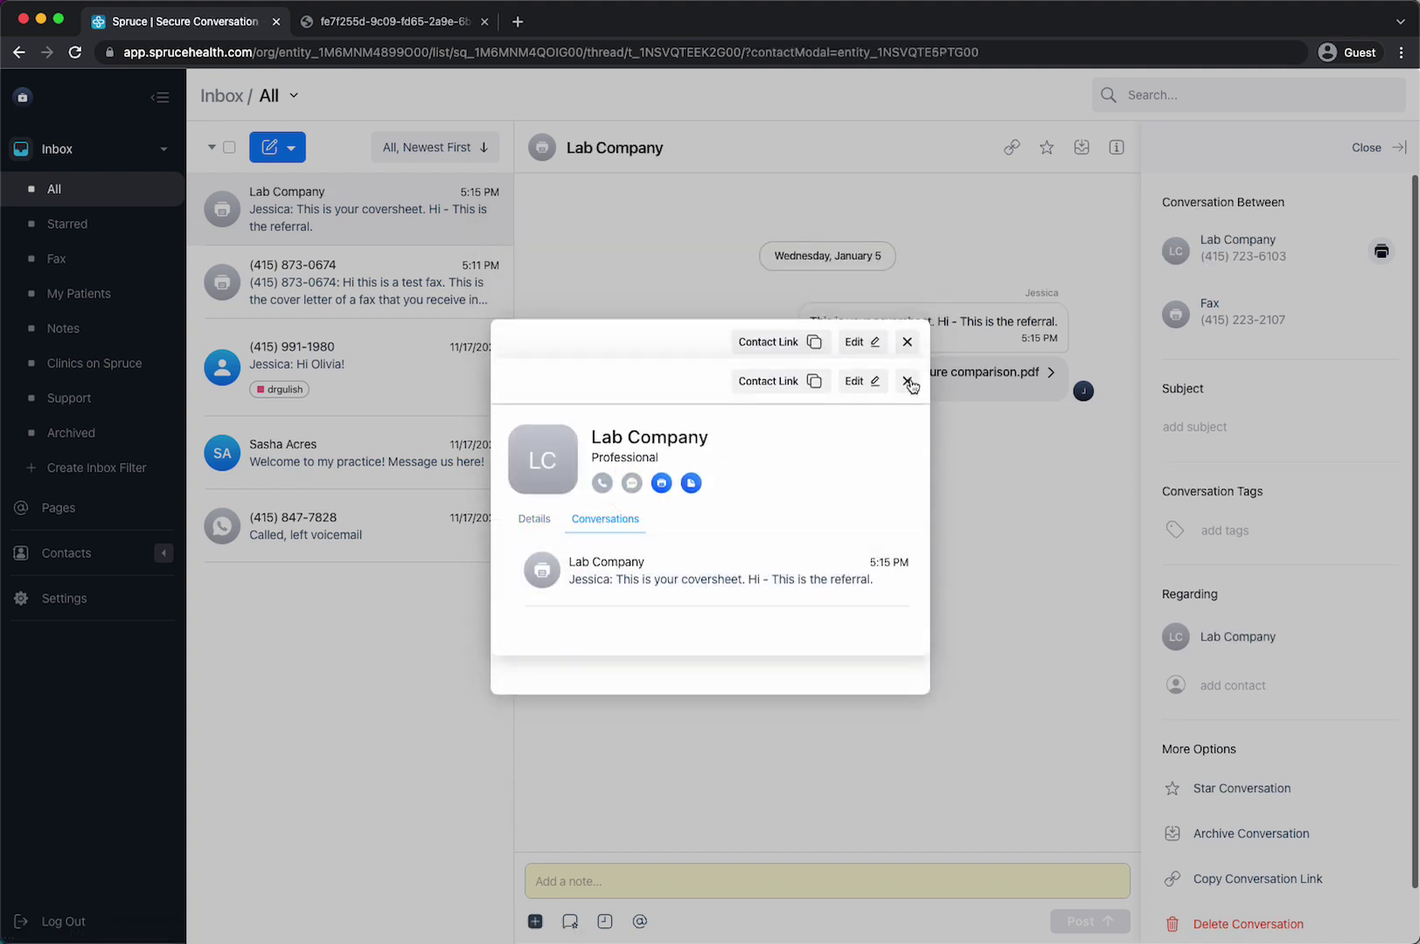
pyautogui.click(907, 343)
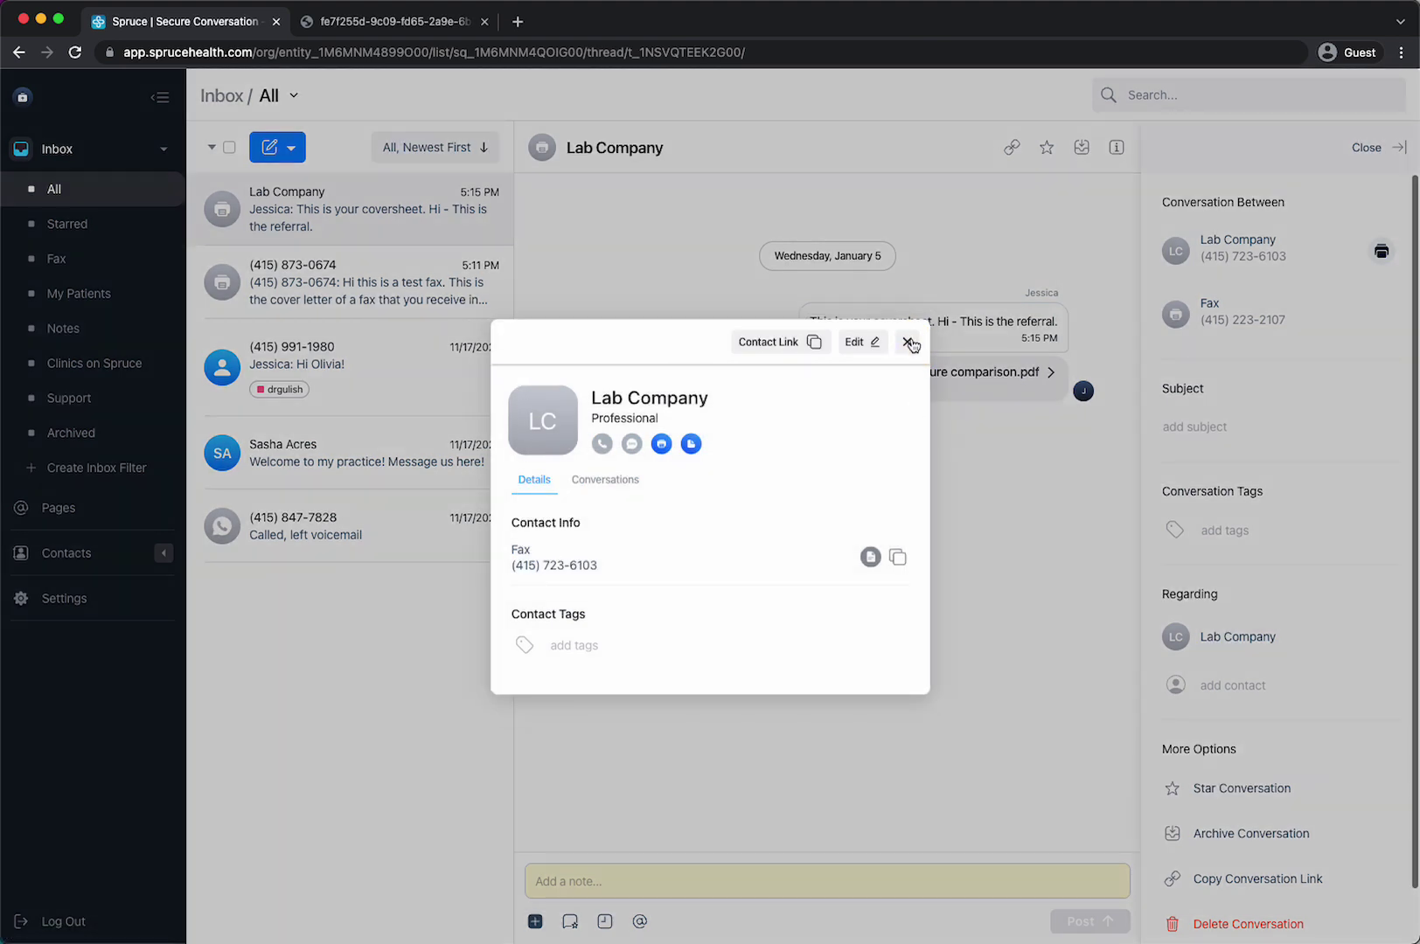
# - Close the contact card and add the patient under Regarding on the Lab Company fax thread
pyautogui.click(908, 343)
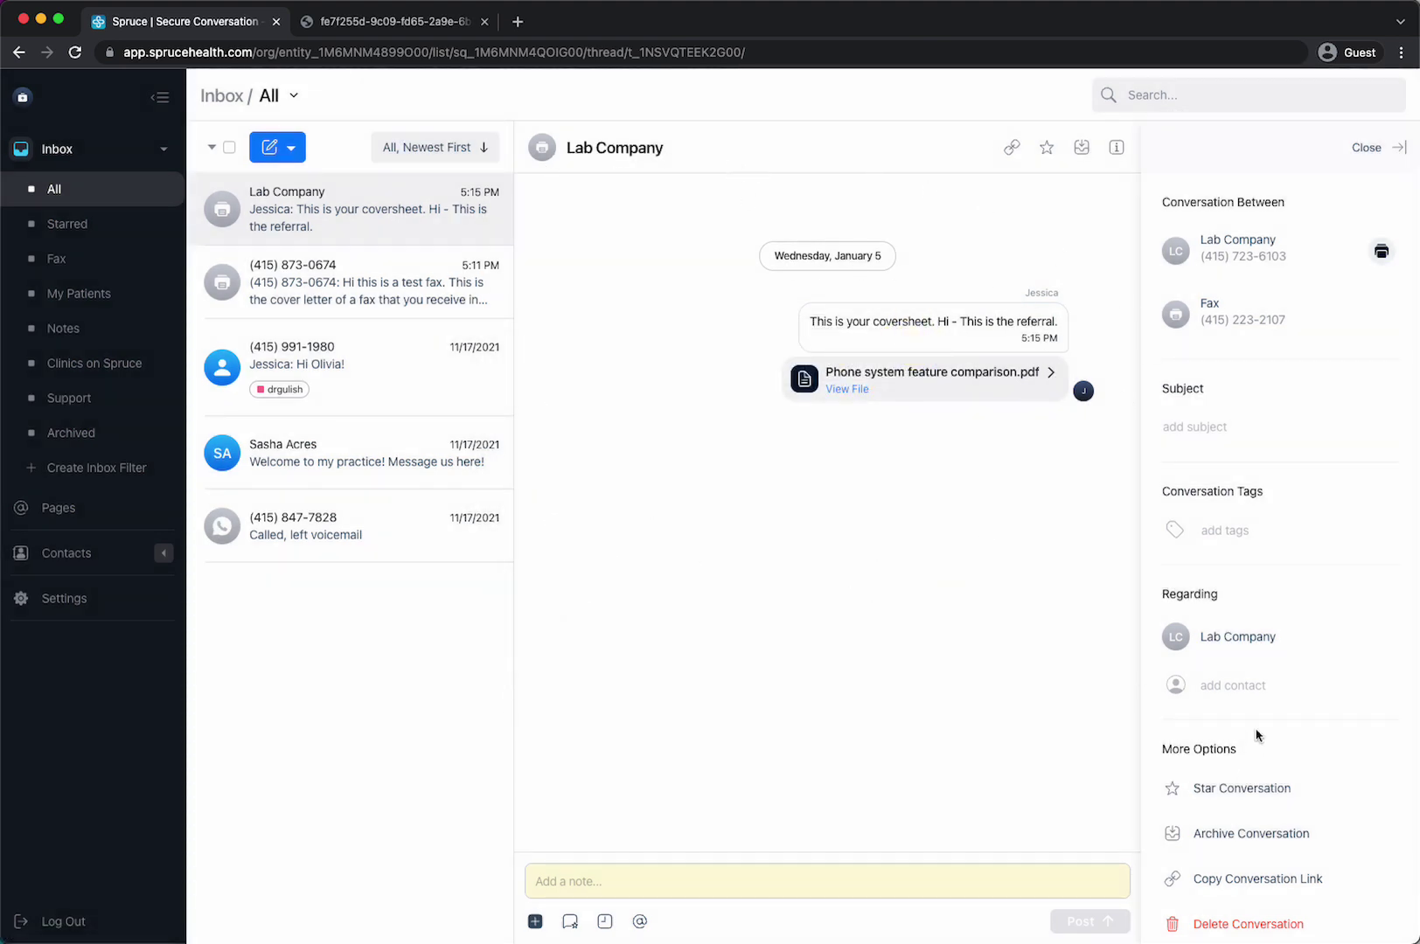
pyautogui.click(1233, 680)
pyautogui.write('sasha')
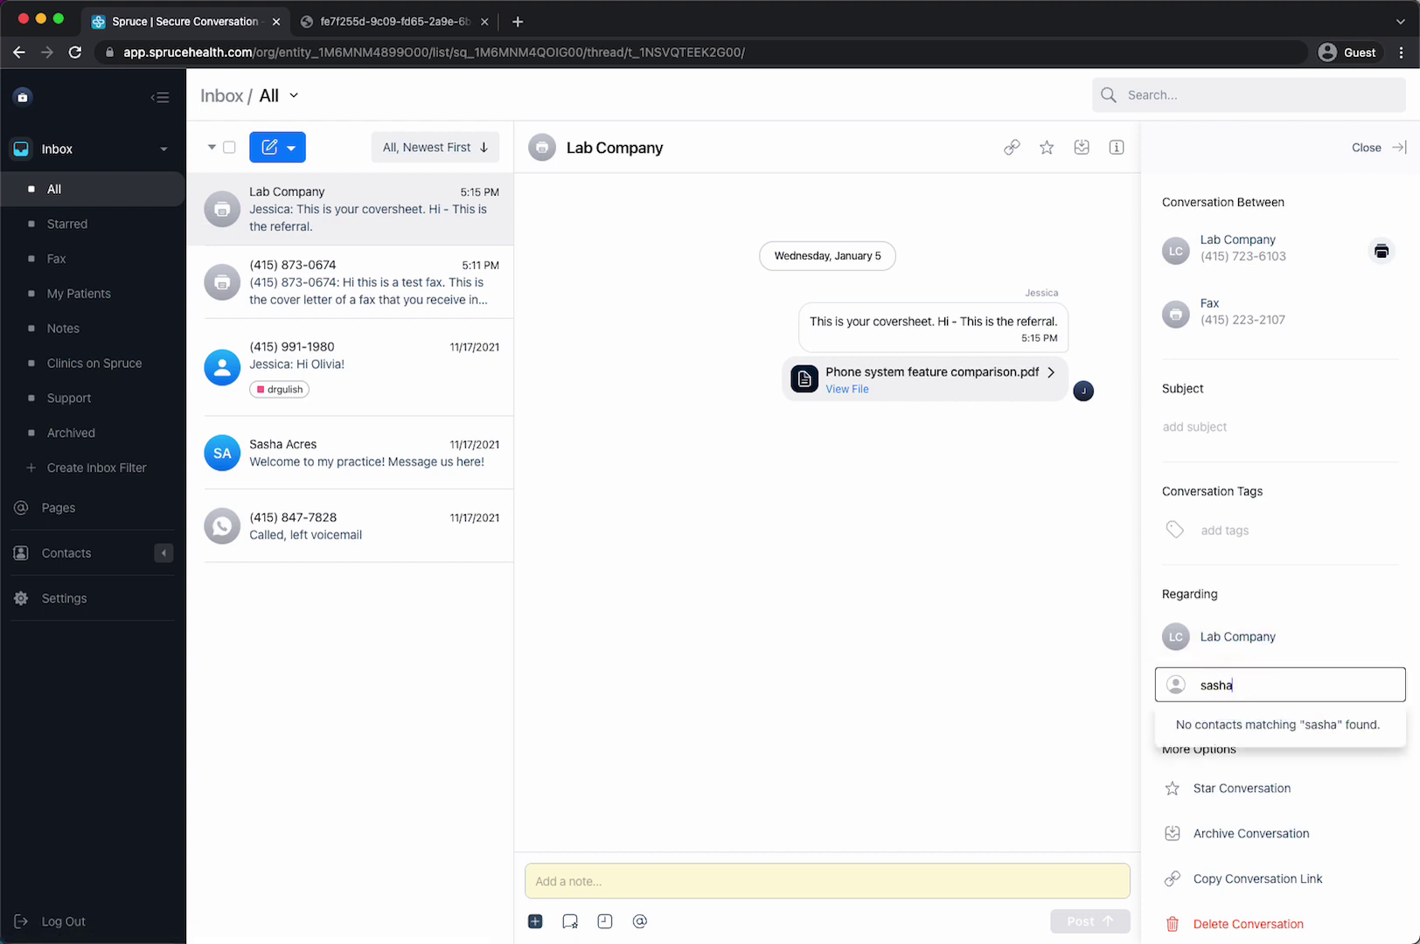
pyautogui.click(1239, 722)
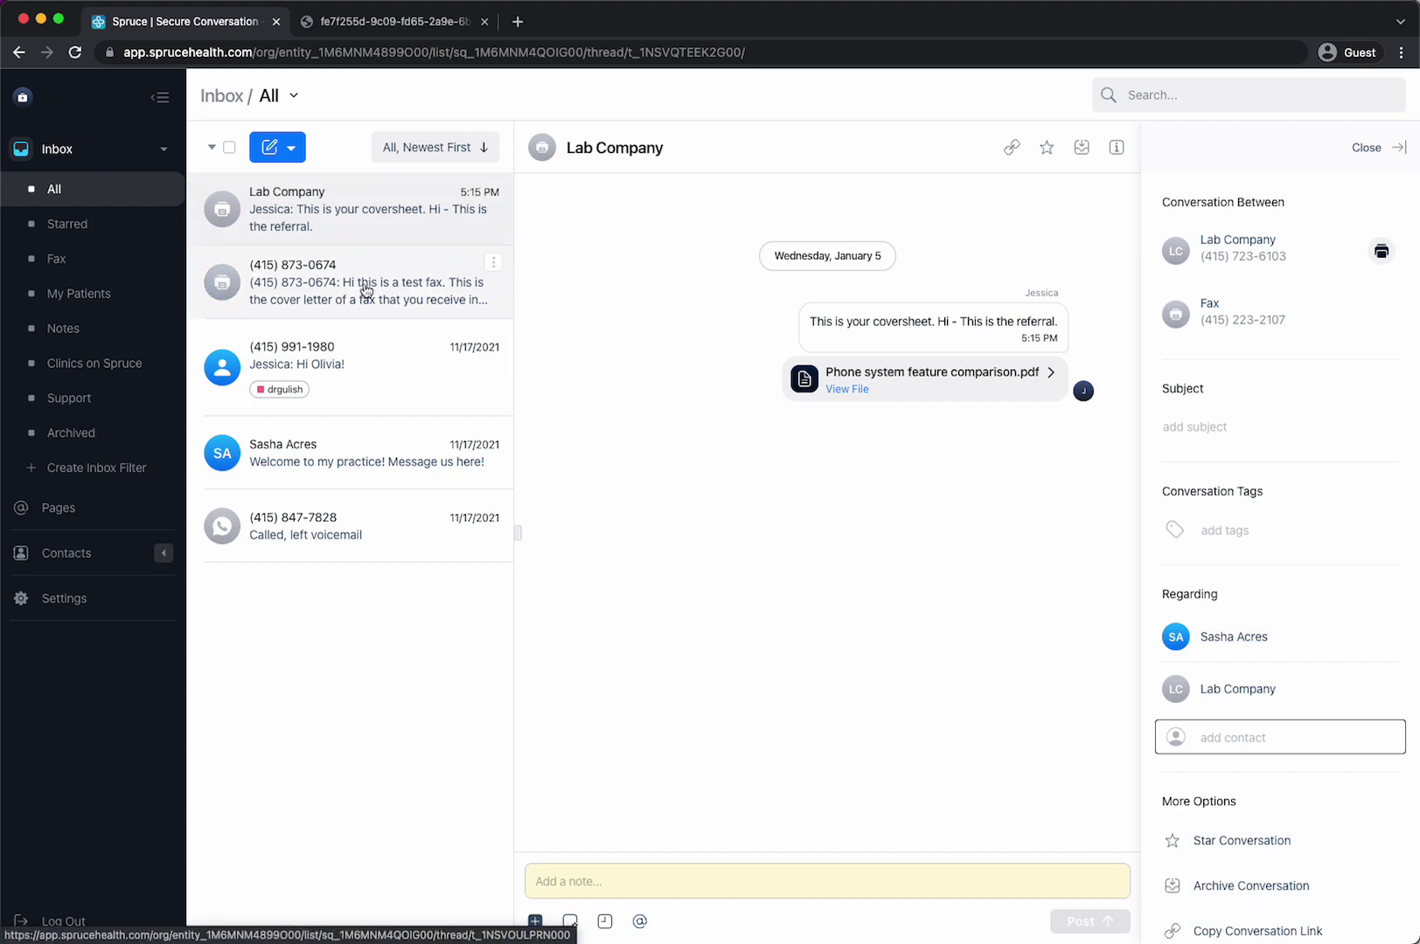
pyautogui.click(294, 150)
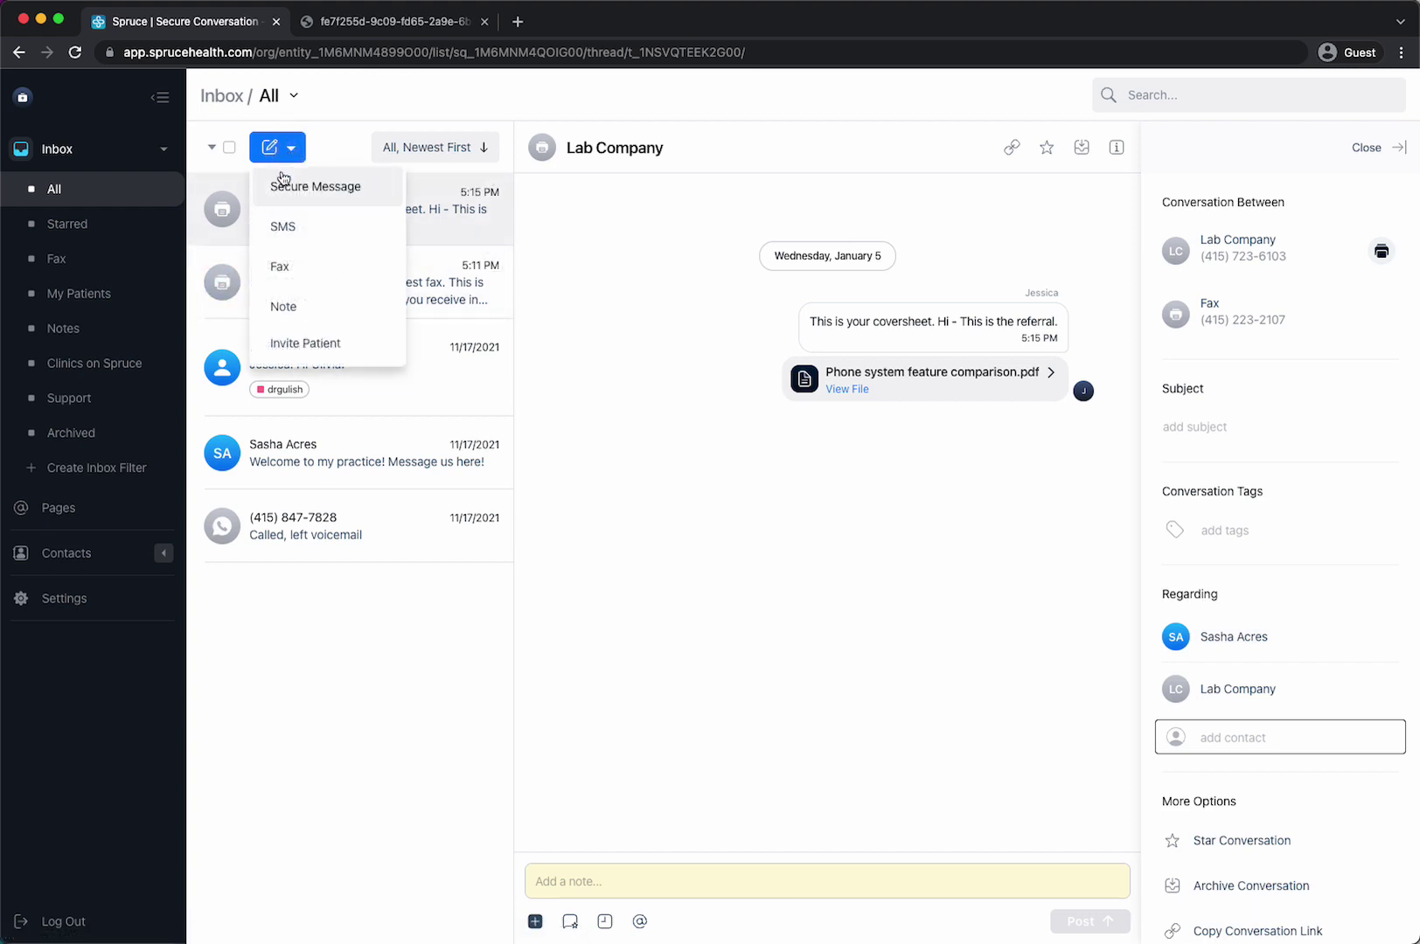
pyautogui.click(290, 270)
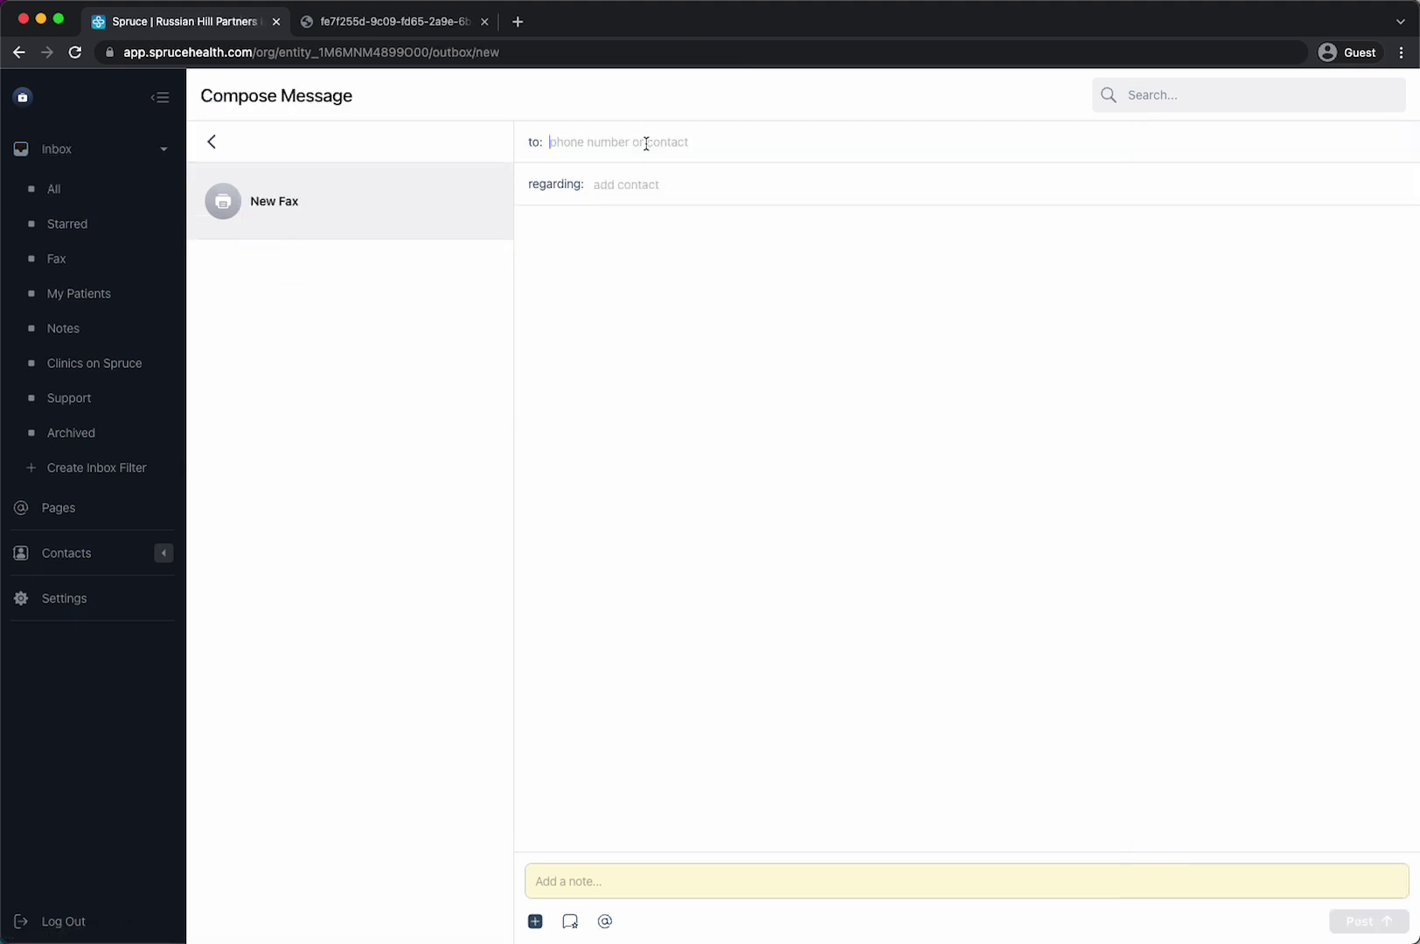
pyautogui.write('lab')
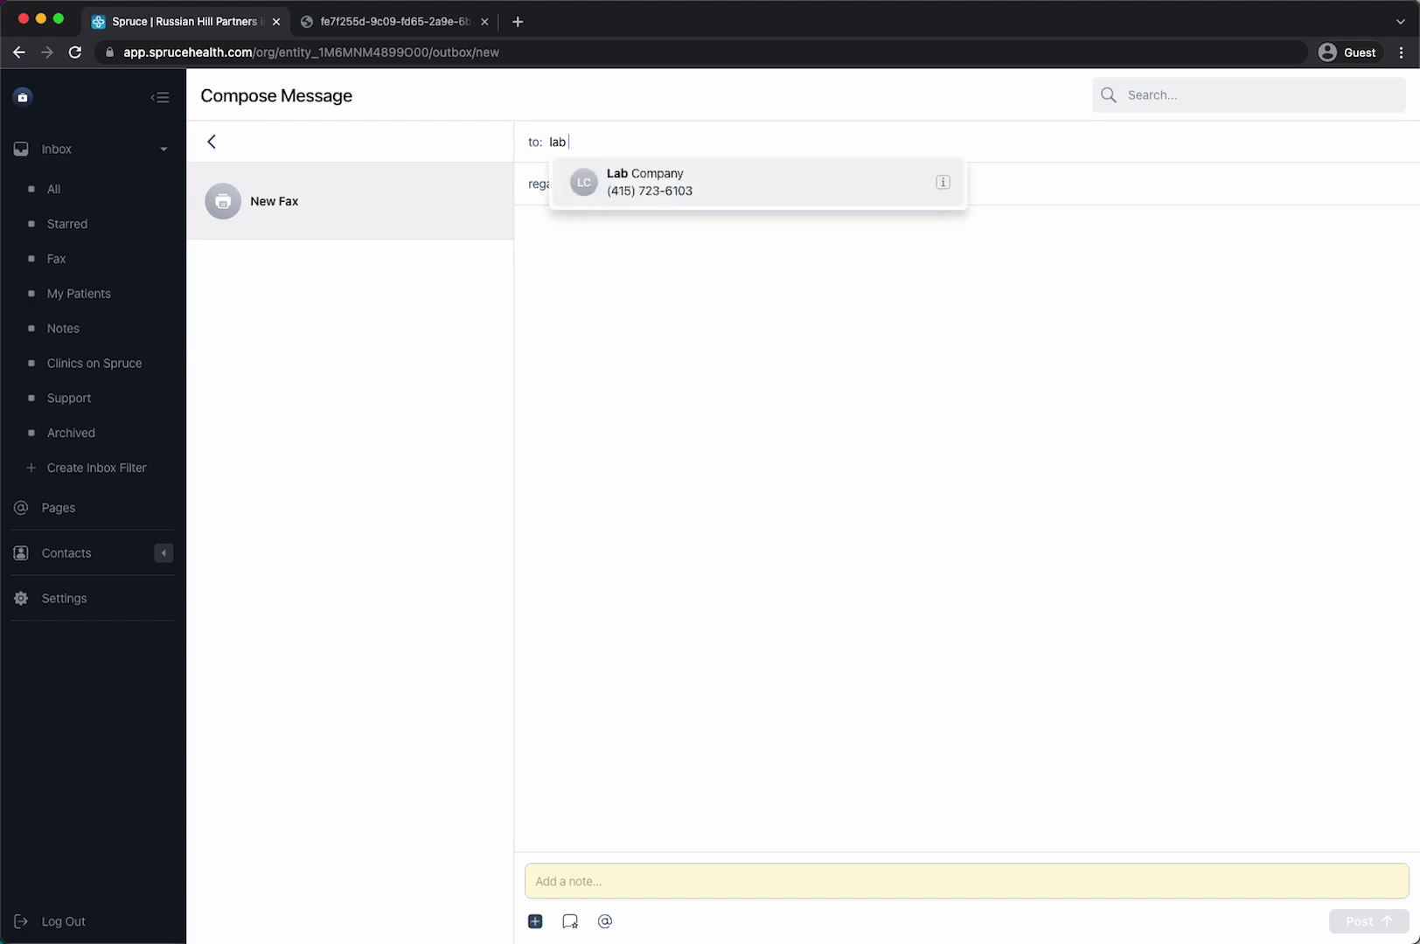
pyautogui.click(669, 185)
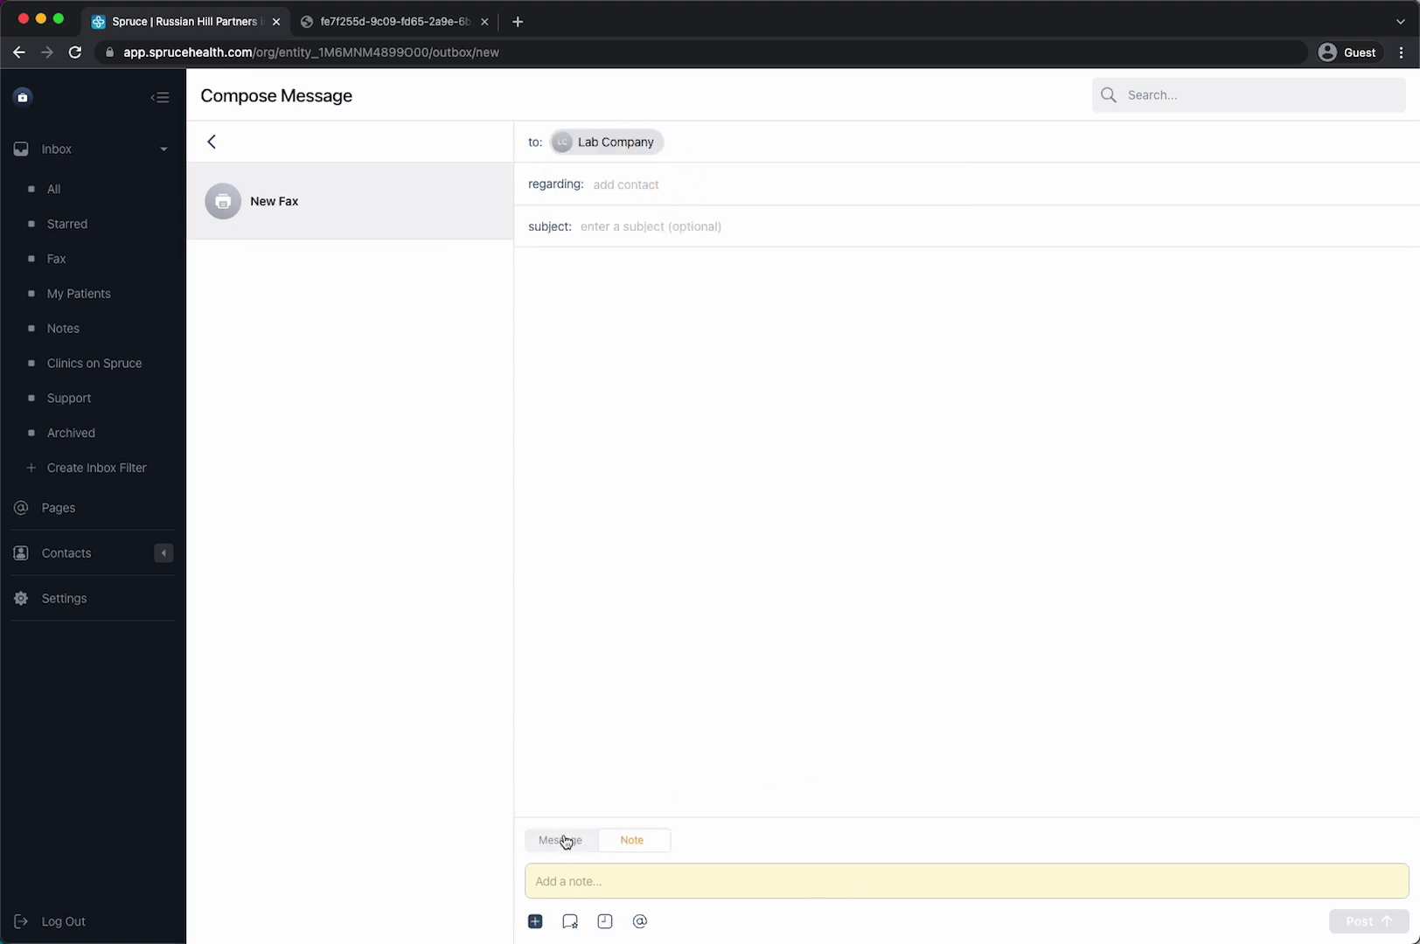
pyautogui.click(217, 136)
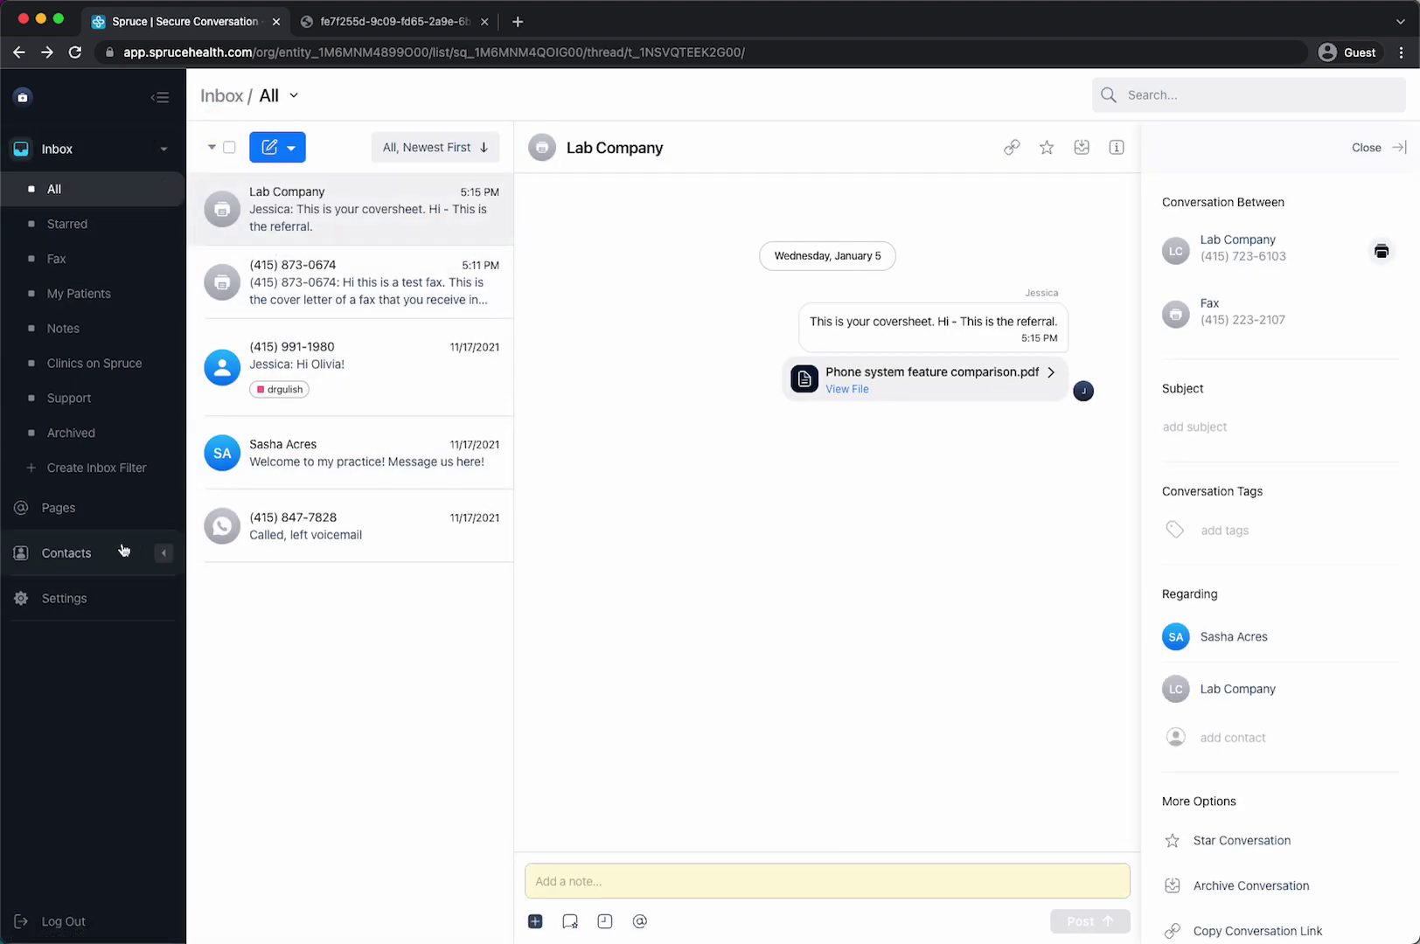
# - Review Lab Company in Contacts across its Conversations and Details tabs, then return to the All inbox
pyautogui.click(76, 564)
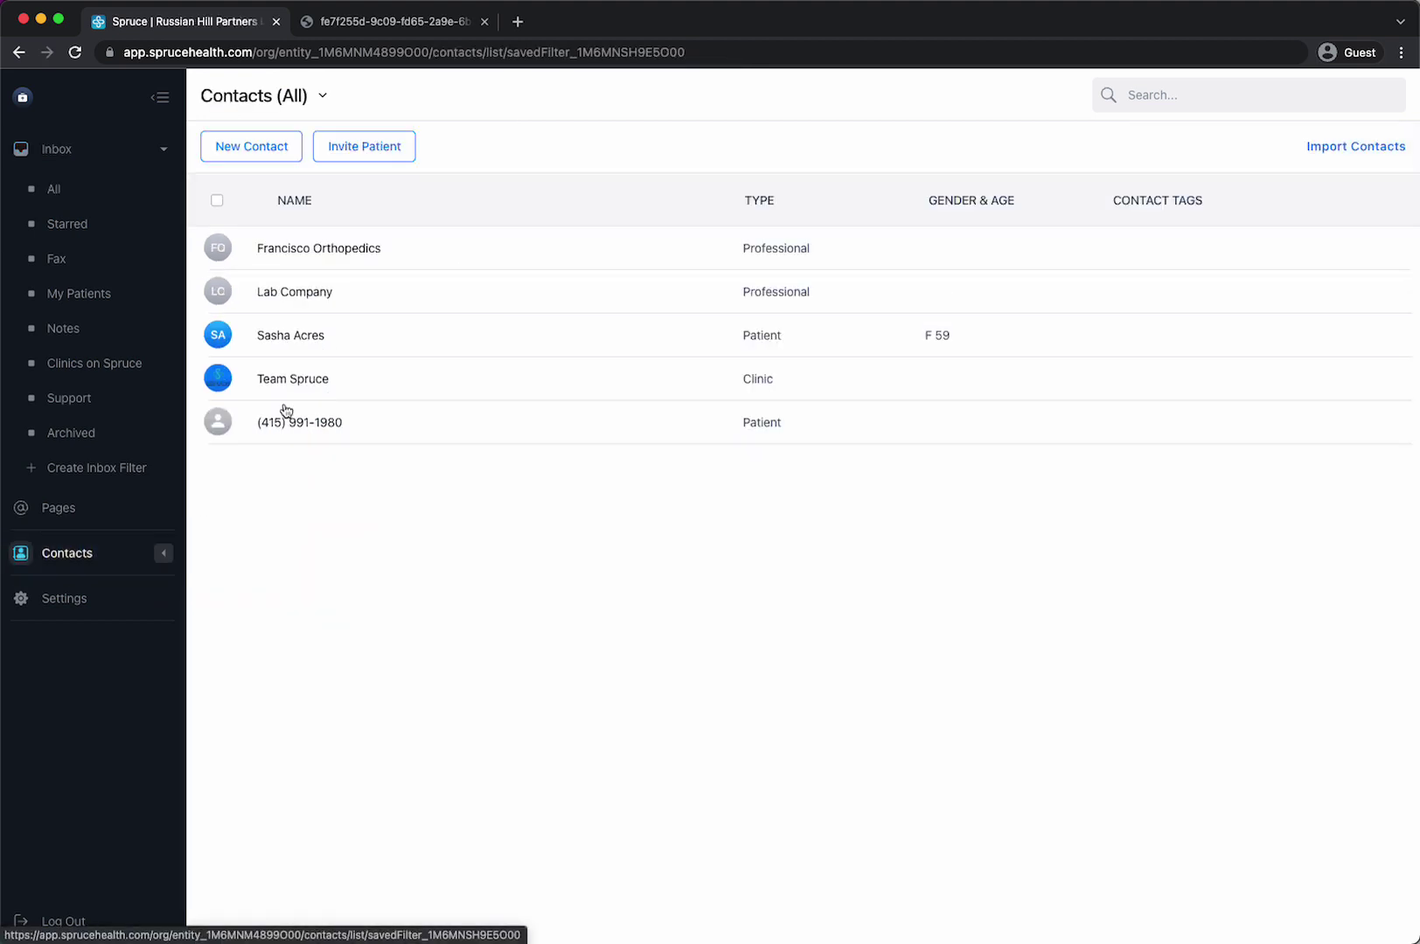
pyautogui.click(306, 302)
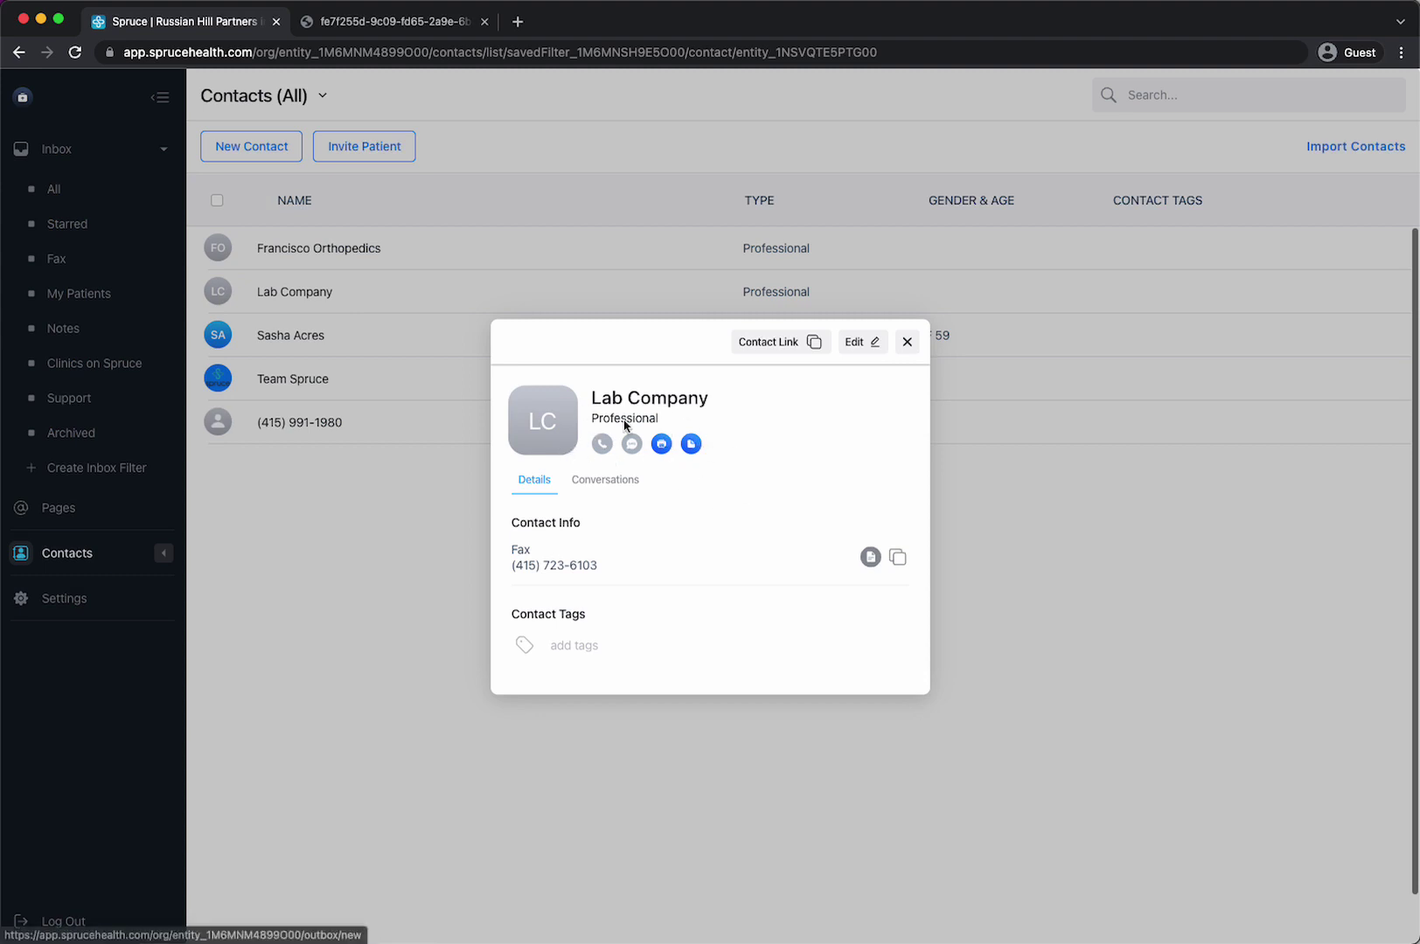
pyautogui.click(605, 479)
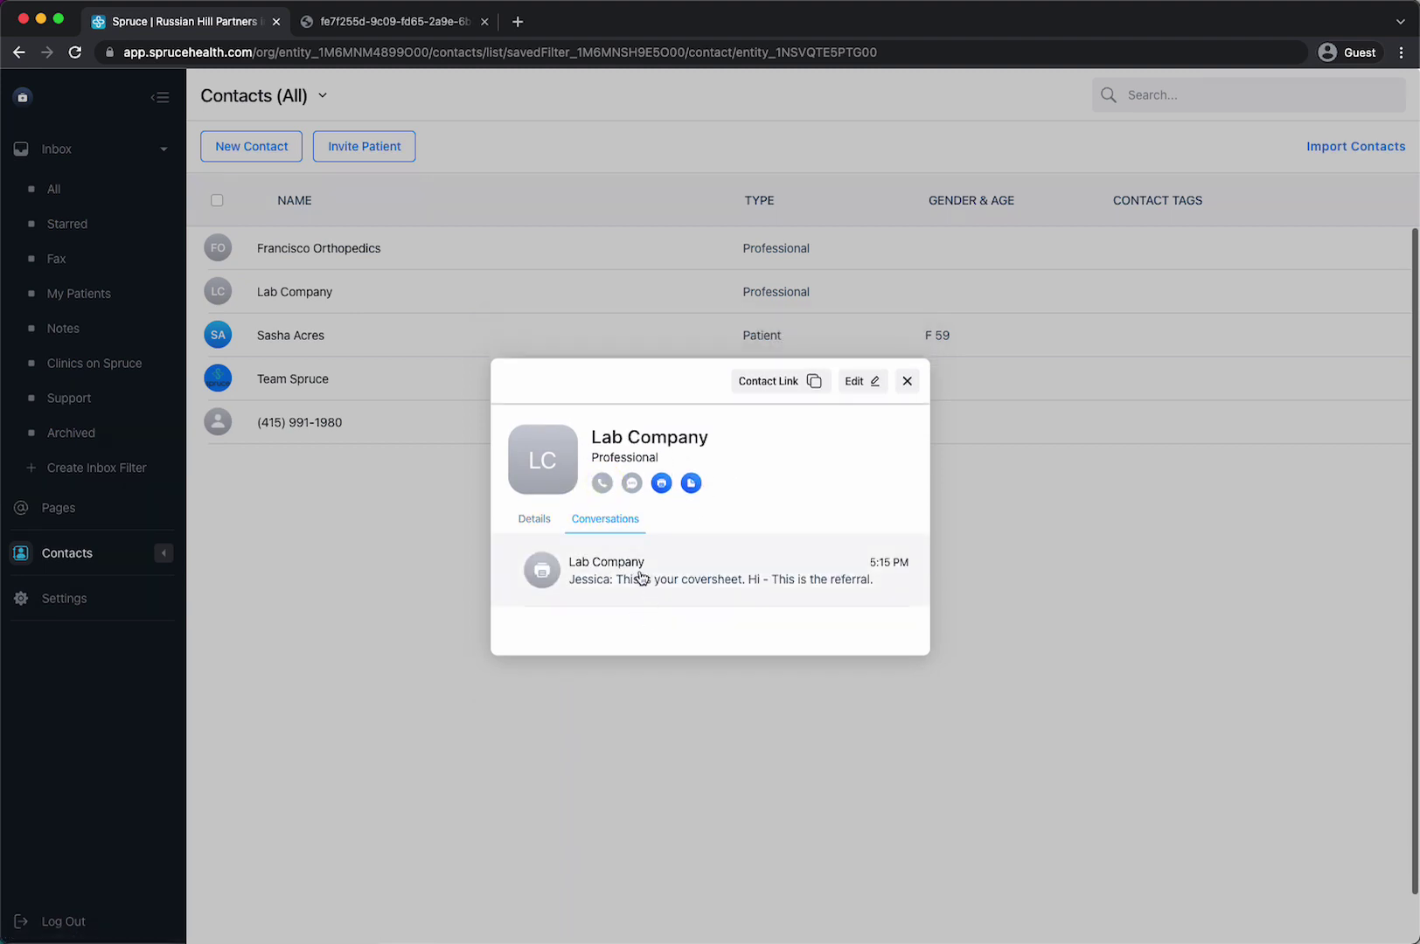
pyautogui.click(535, 519)
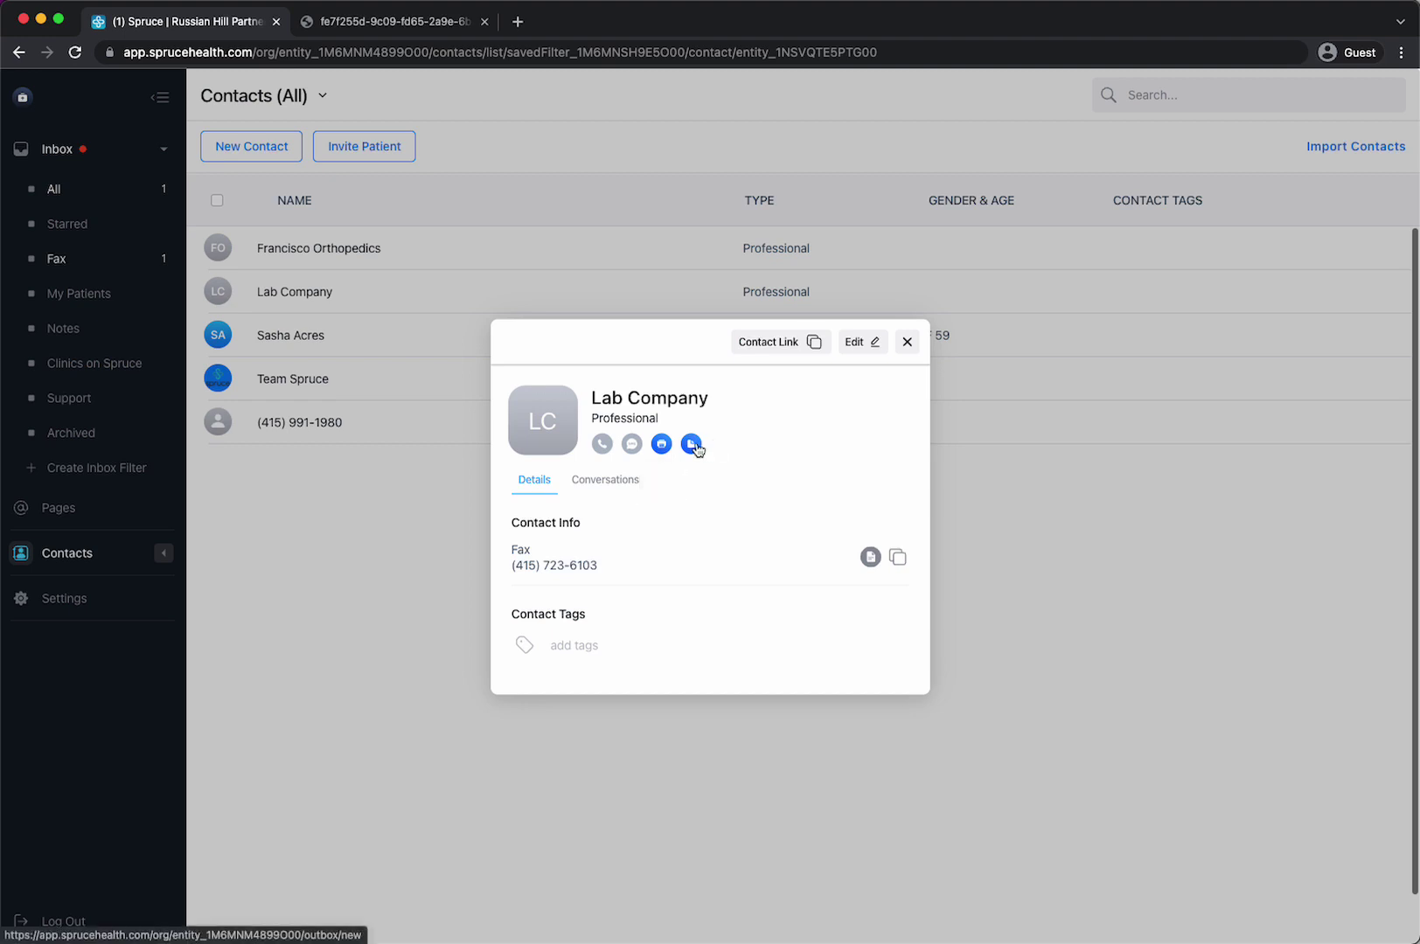
pyautogui.click(662, 444)
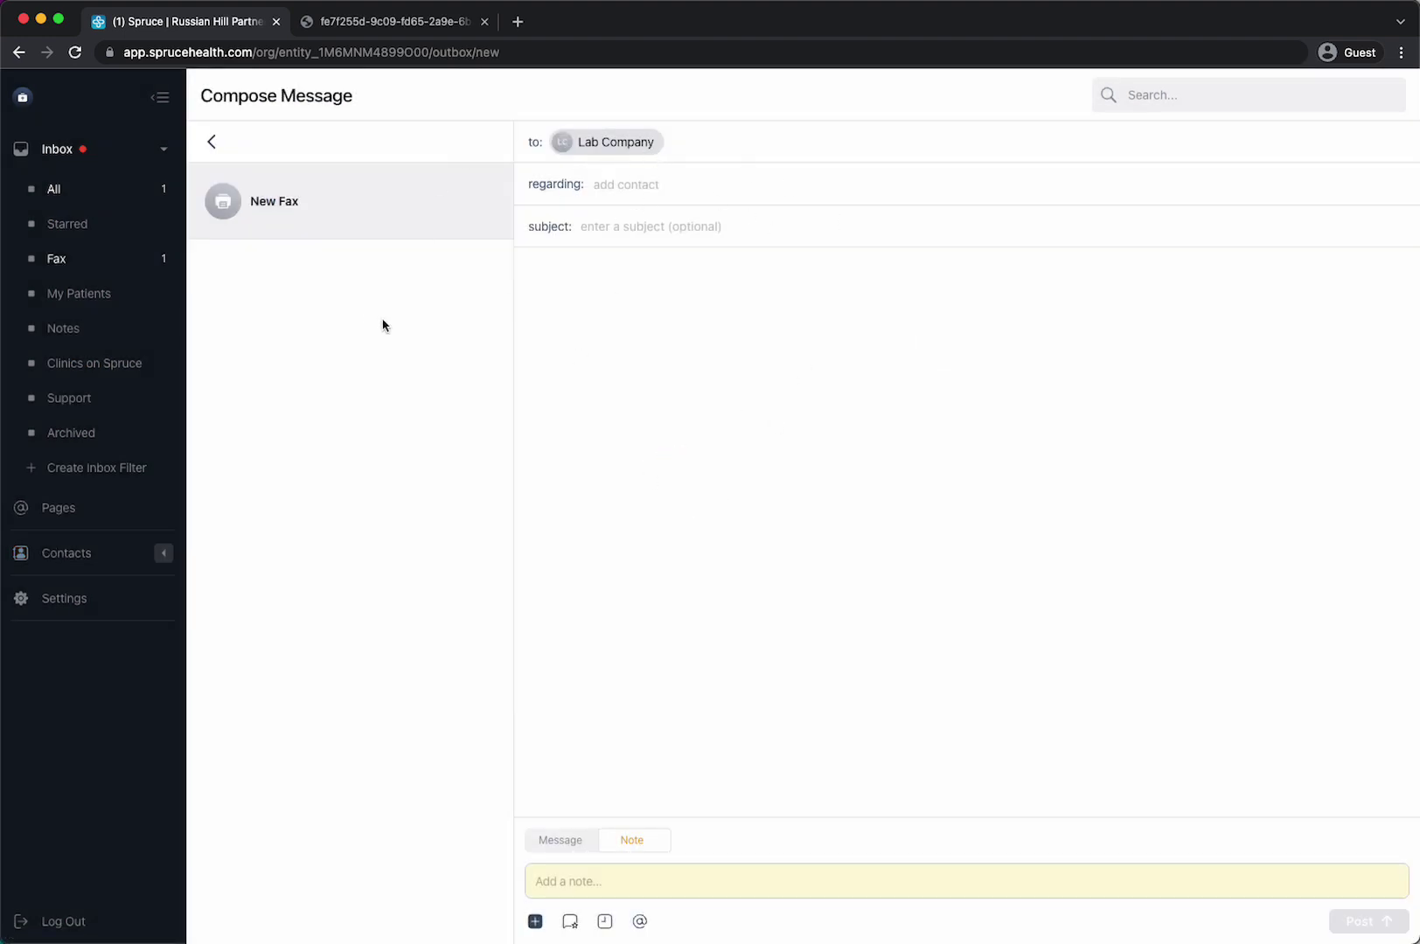
pyautogui.click(54, 189)
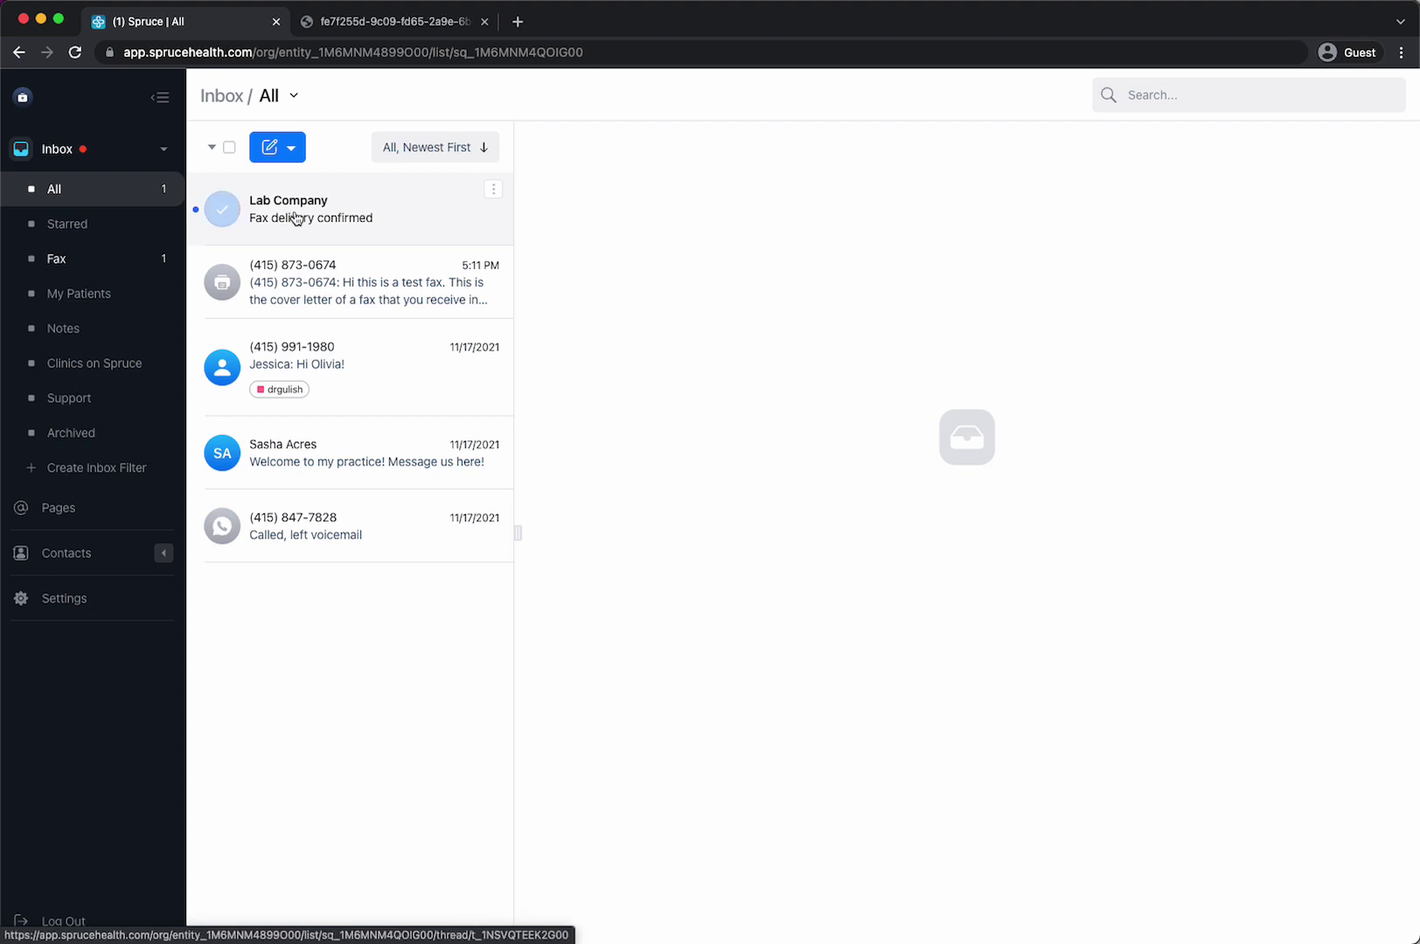
# - Open the Lab Company thread and highlight its 'successfully sent' fax delivery message
pyautogui.click(295, 218)
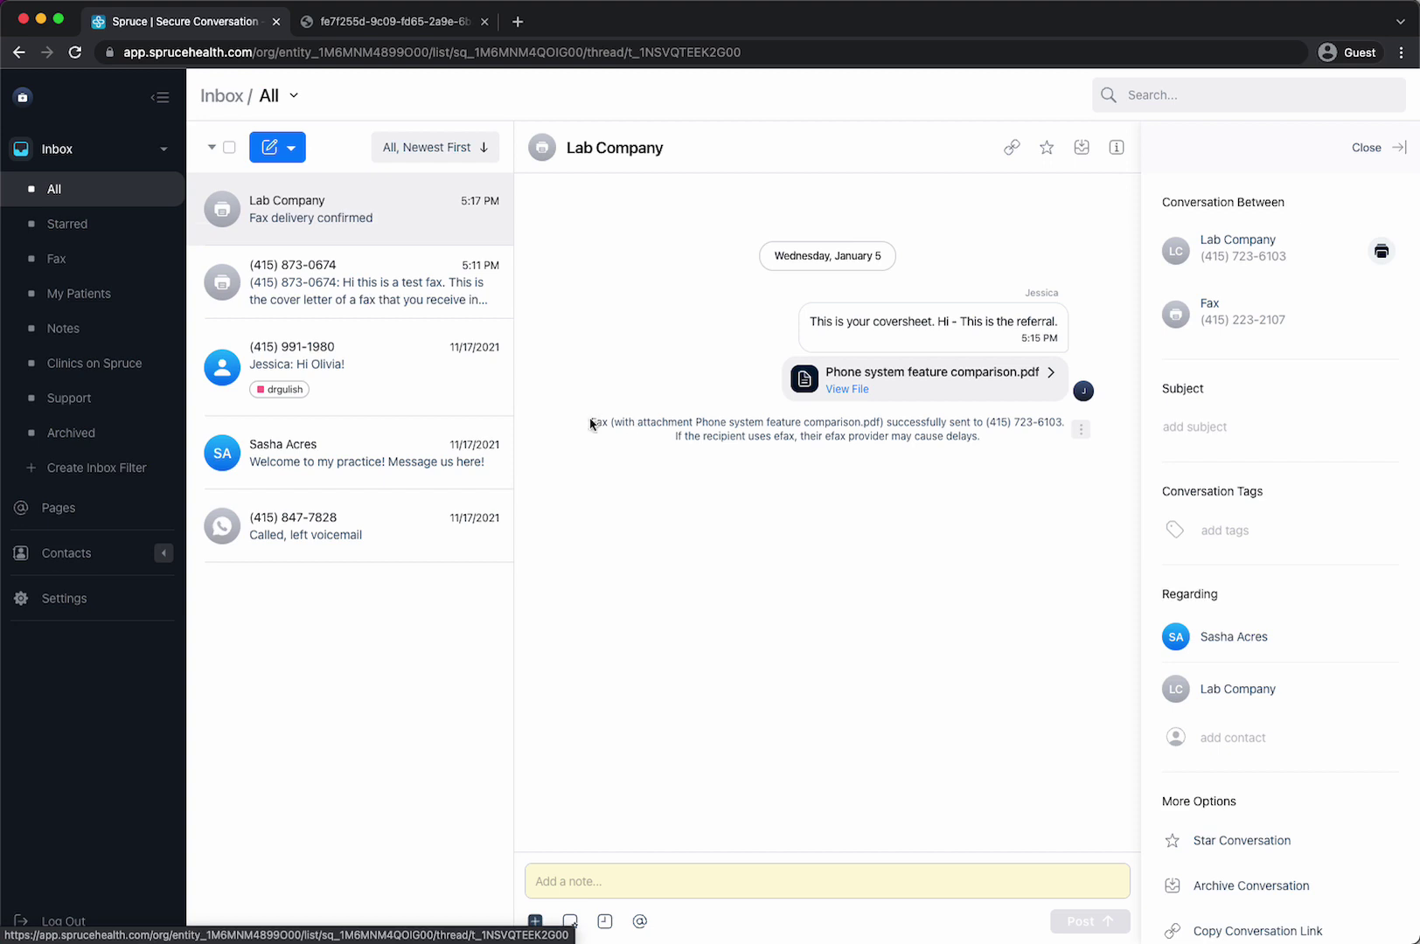
pyautogui.moveTo(594, 420); pyautogui.dragTo(1058, 437)
pyautogui.click(1058, 439)
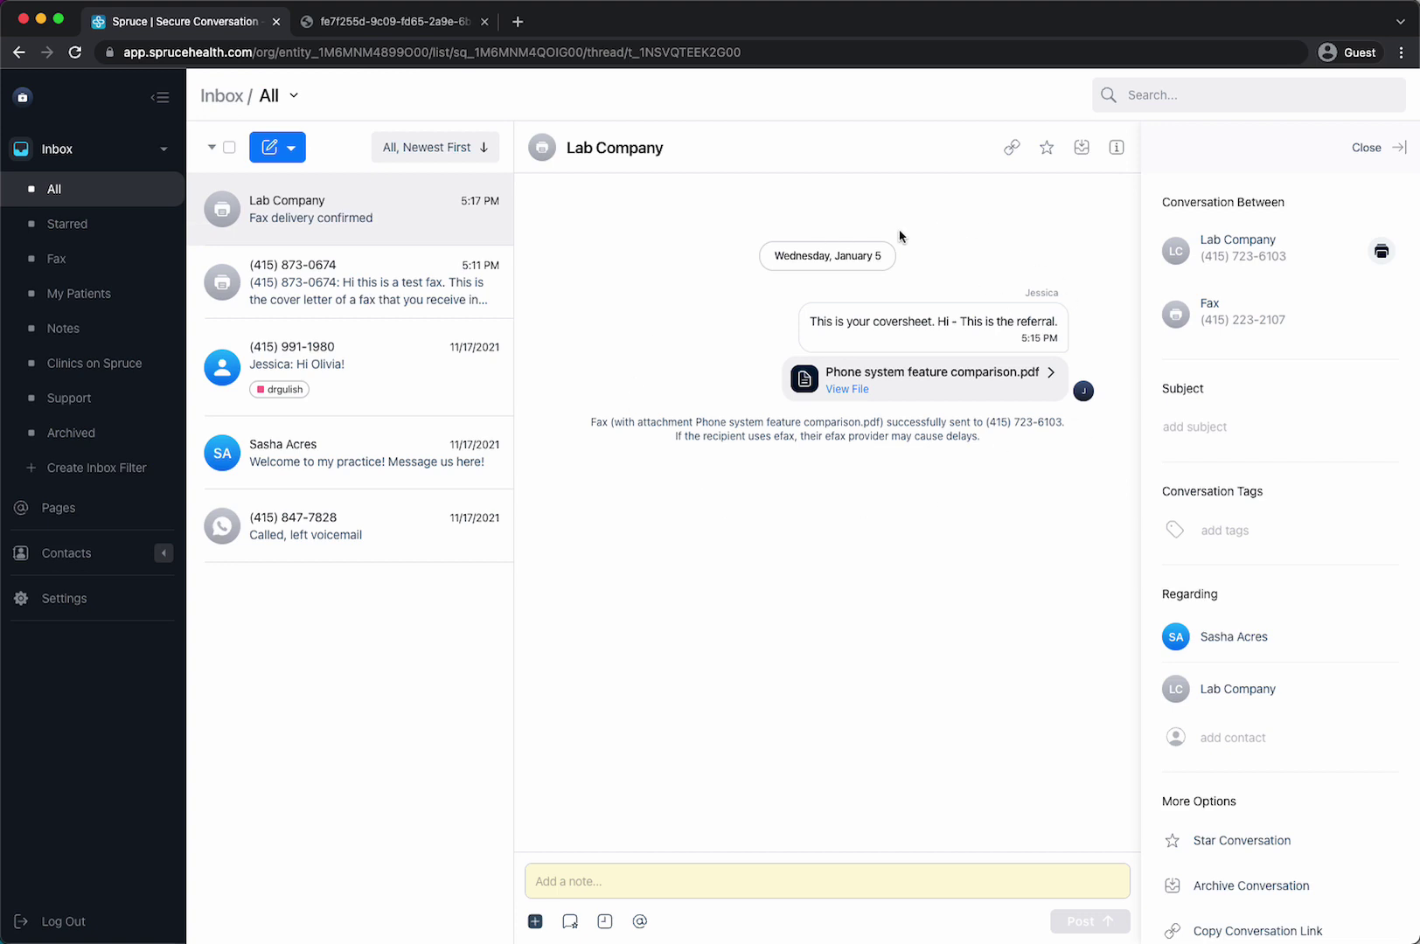
pyautogui.moveTo(885, 424); pyautogui.dragTo(960, 426)
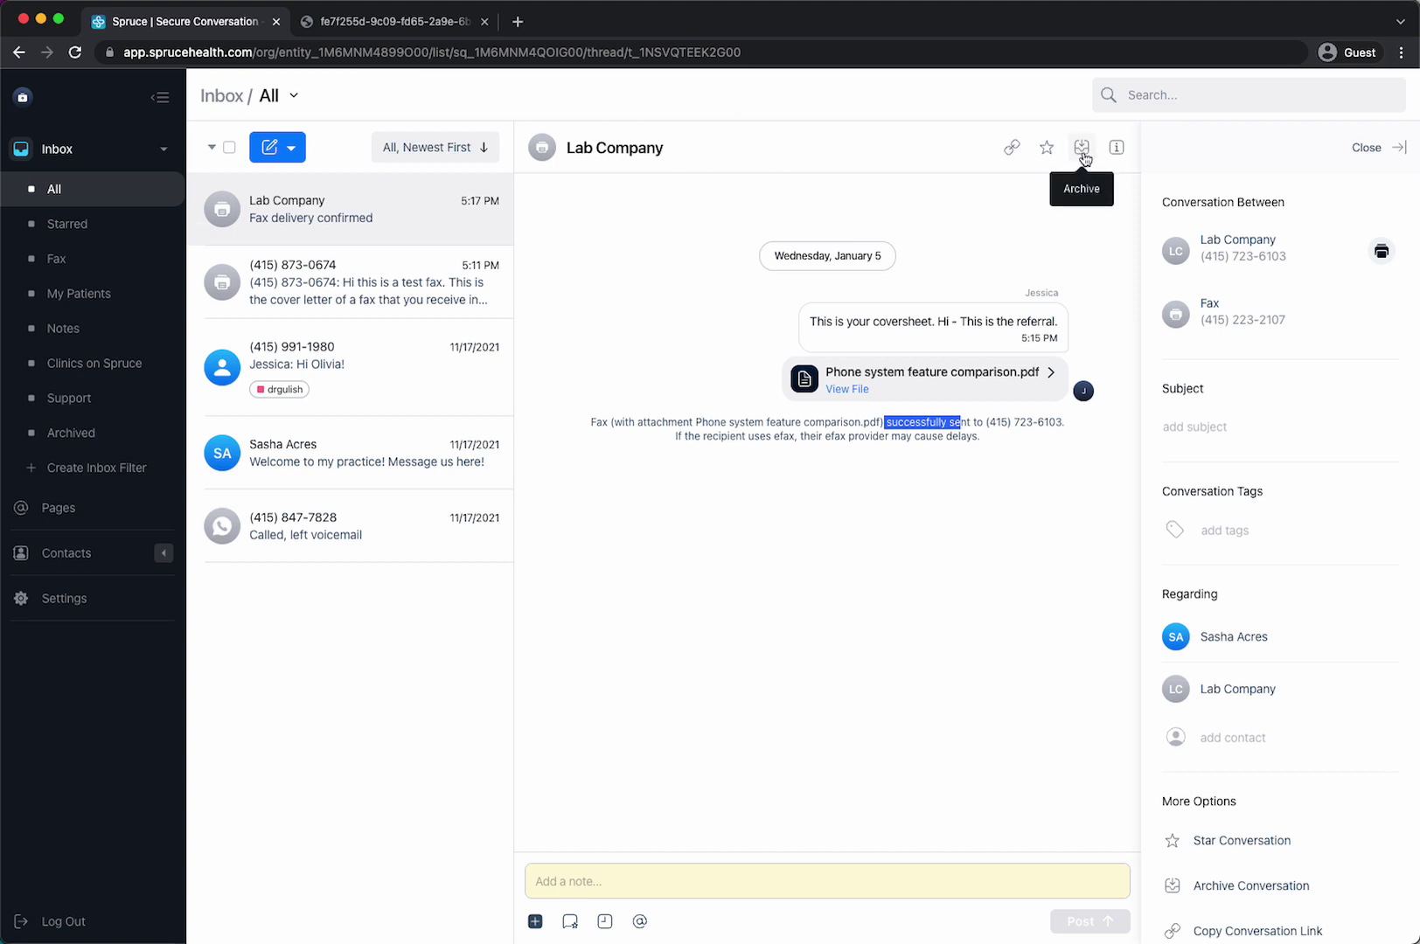
# - Archive the Lab Company fax conversation, confirm it under Archived, then return to All
pyautogui.click(1083, 151)
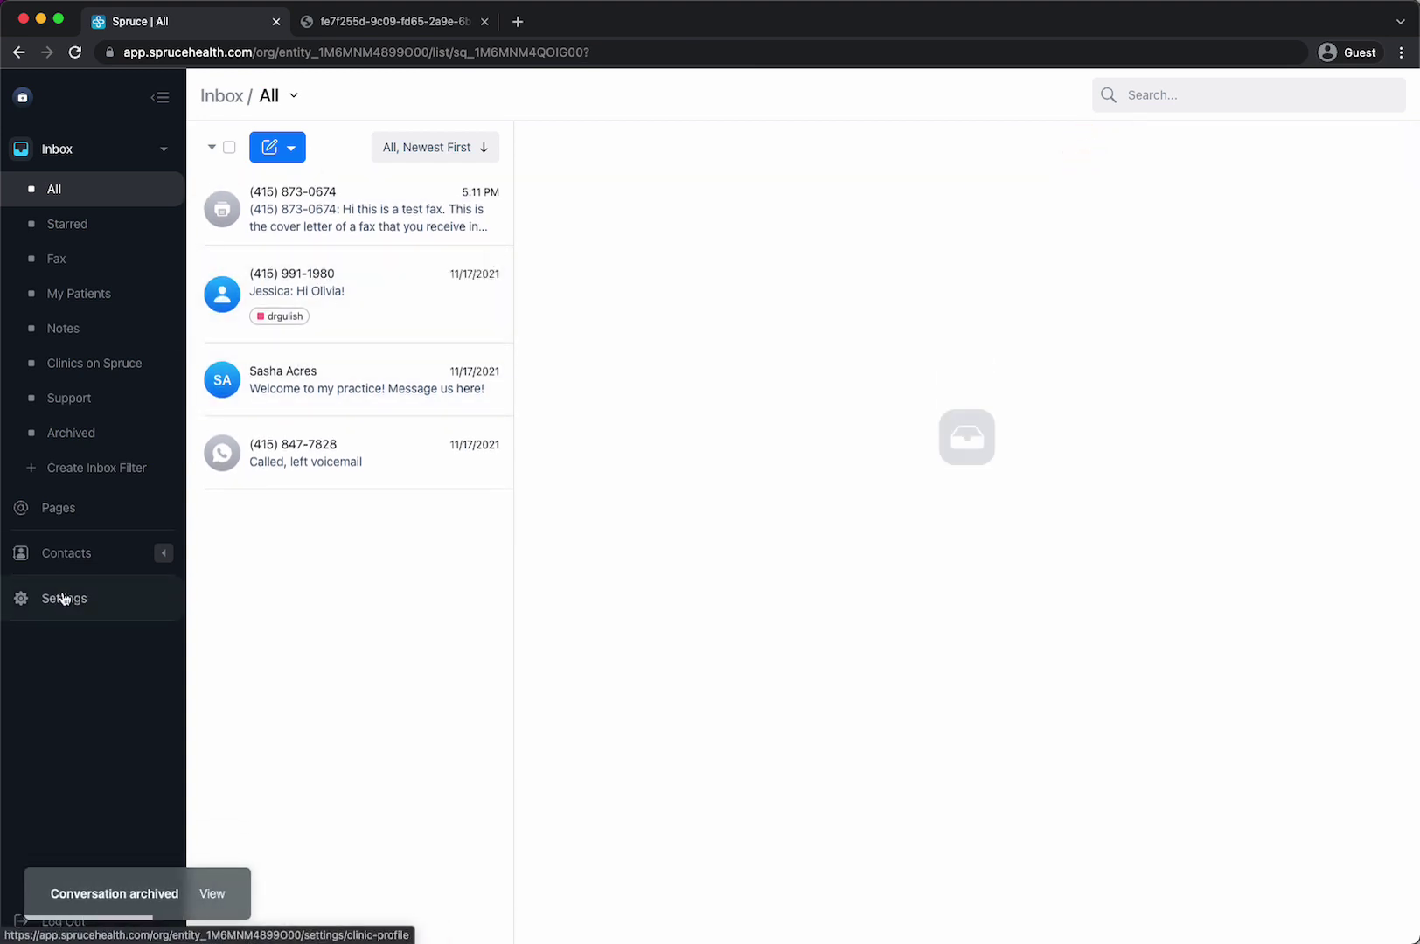
pyautogui.click(71, 437)
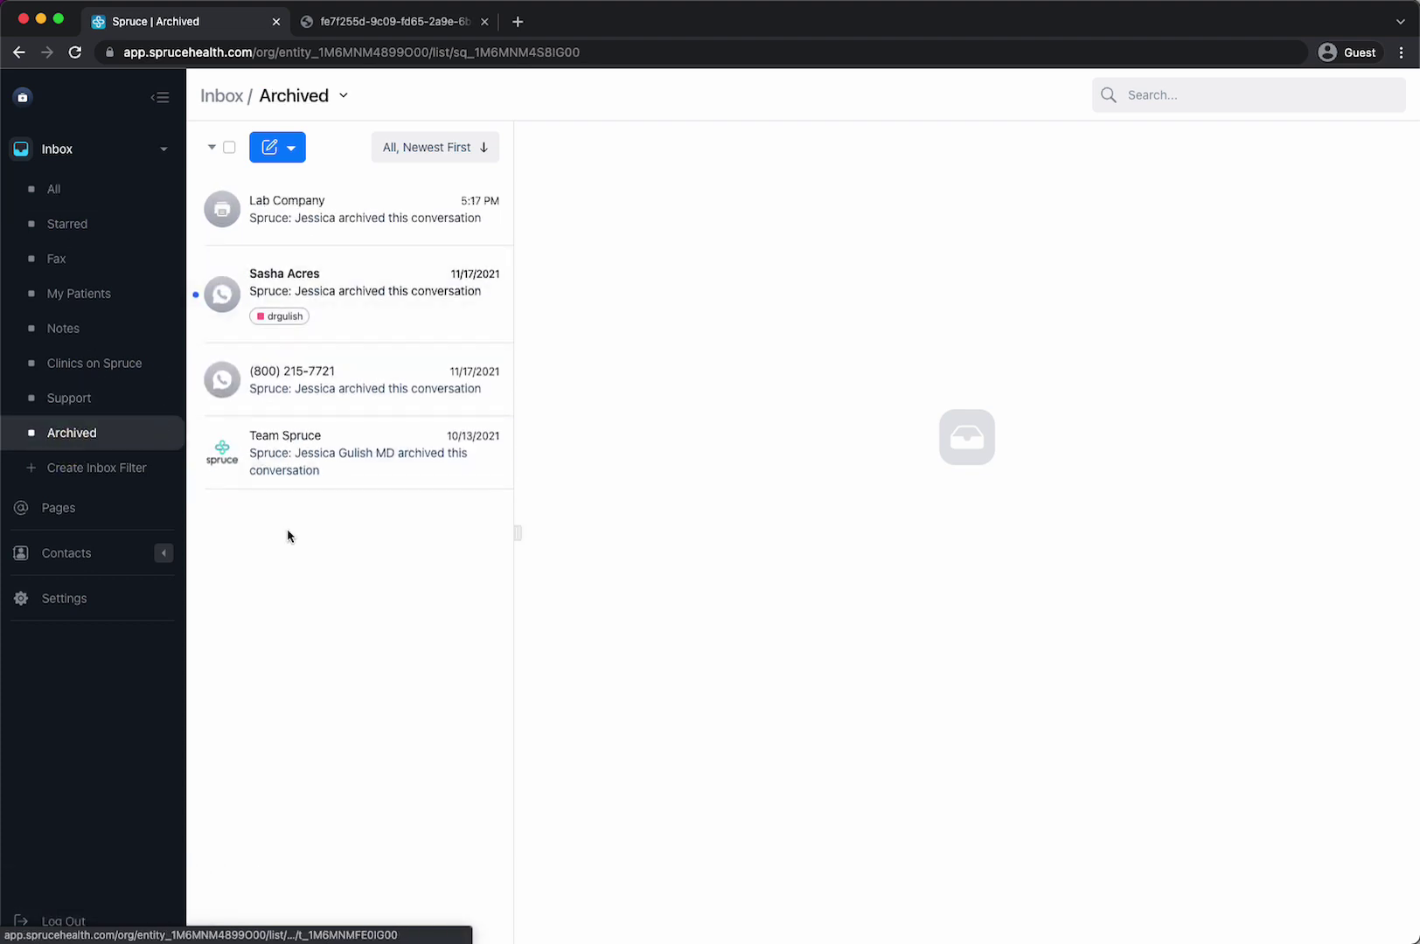
pyautogui.click(70, 191)
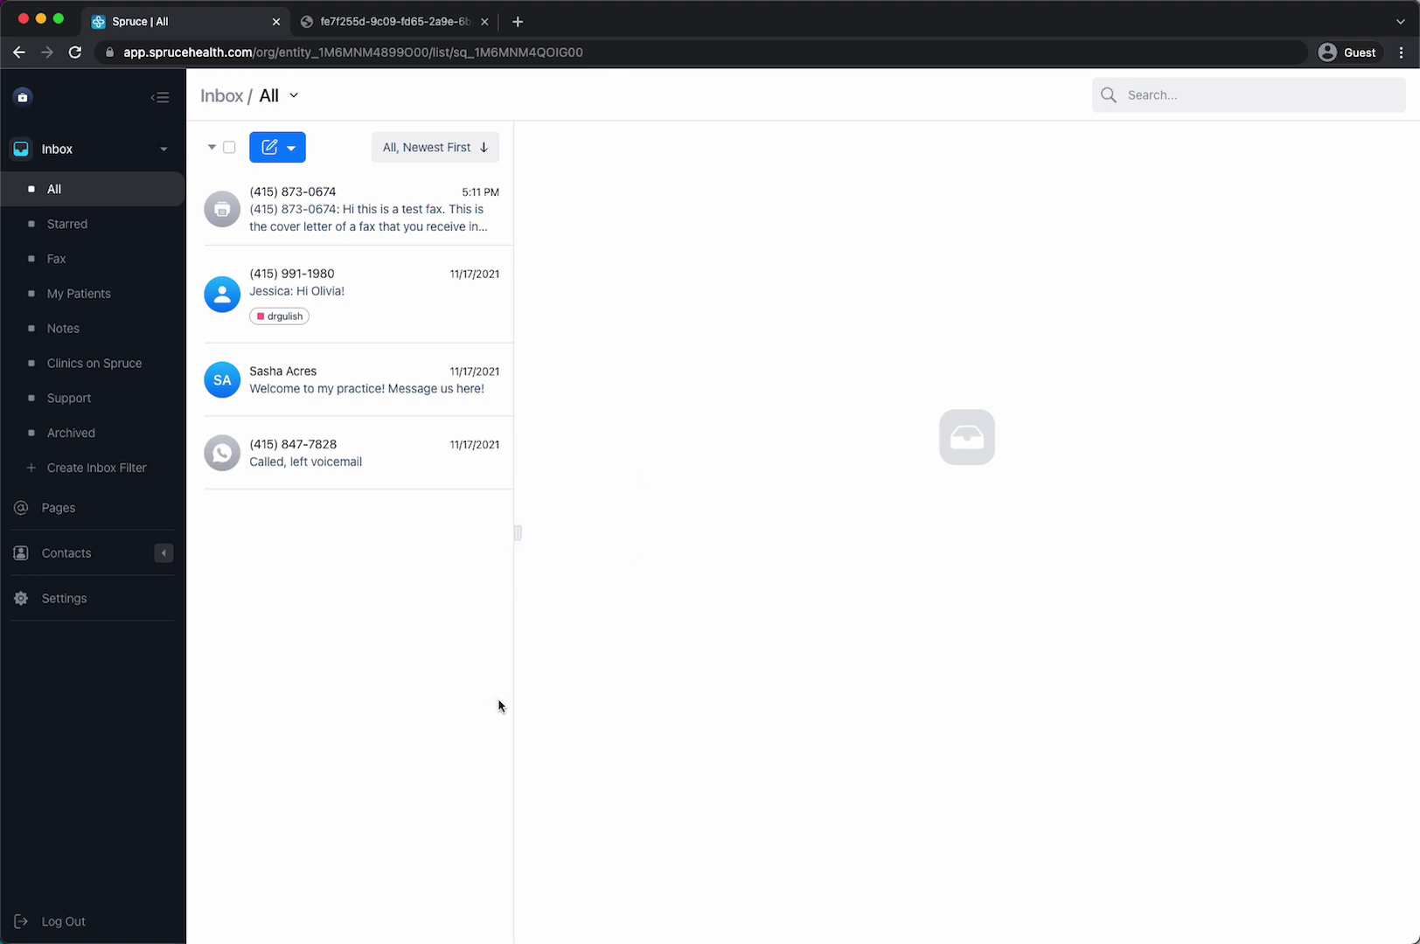
pyautogui.click(49, 607)
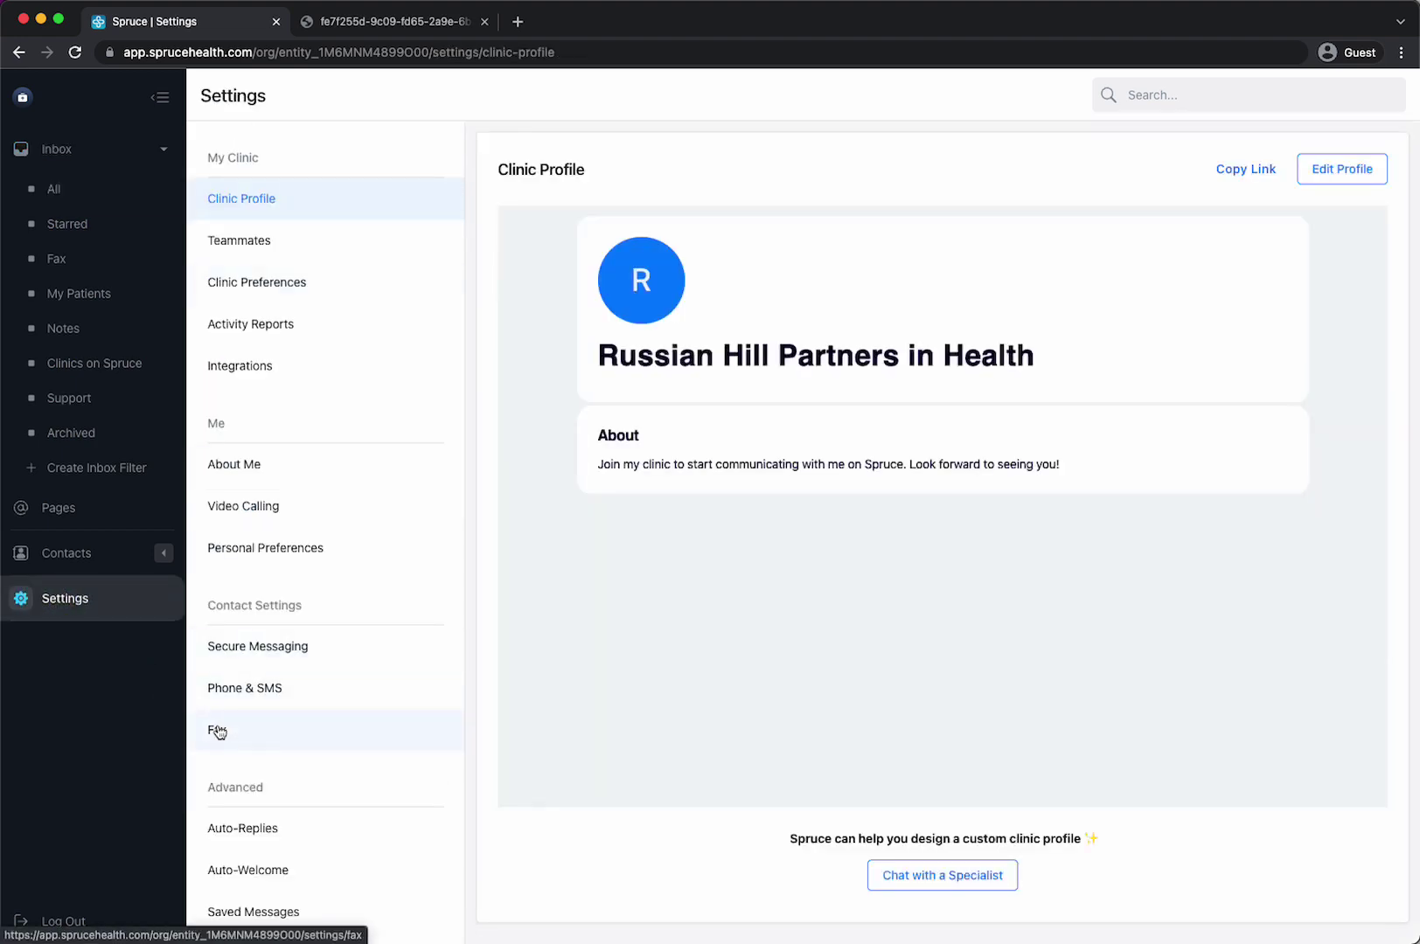
pyautogui.click(218, 729)
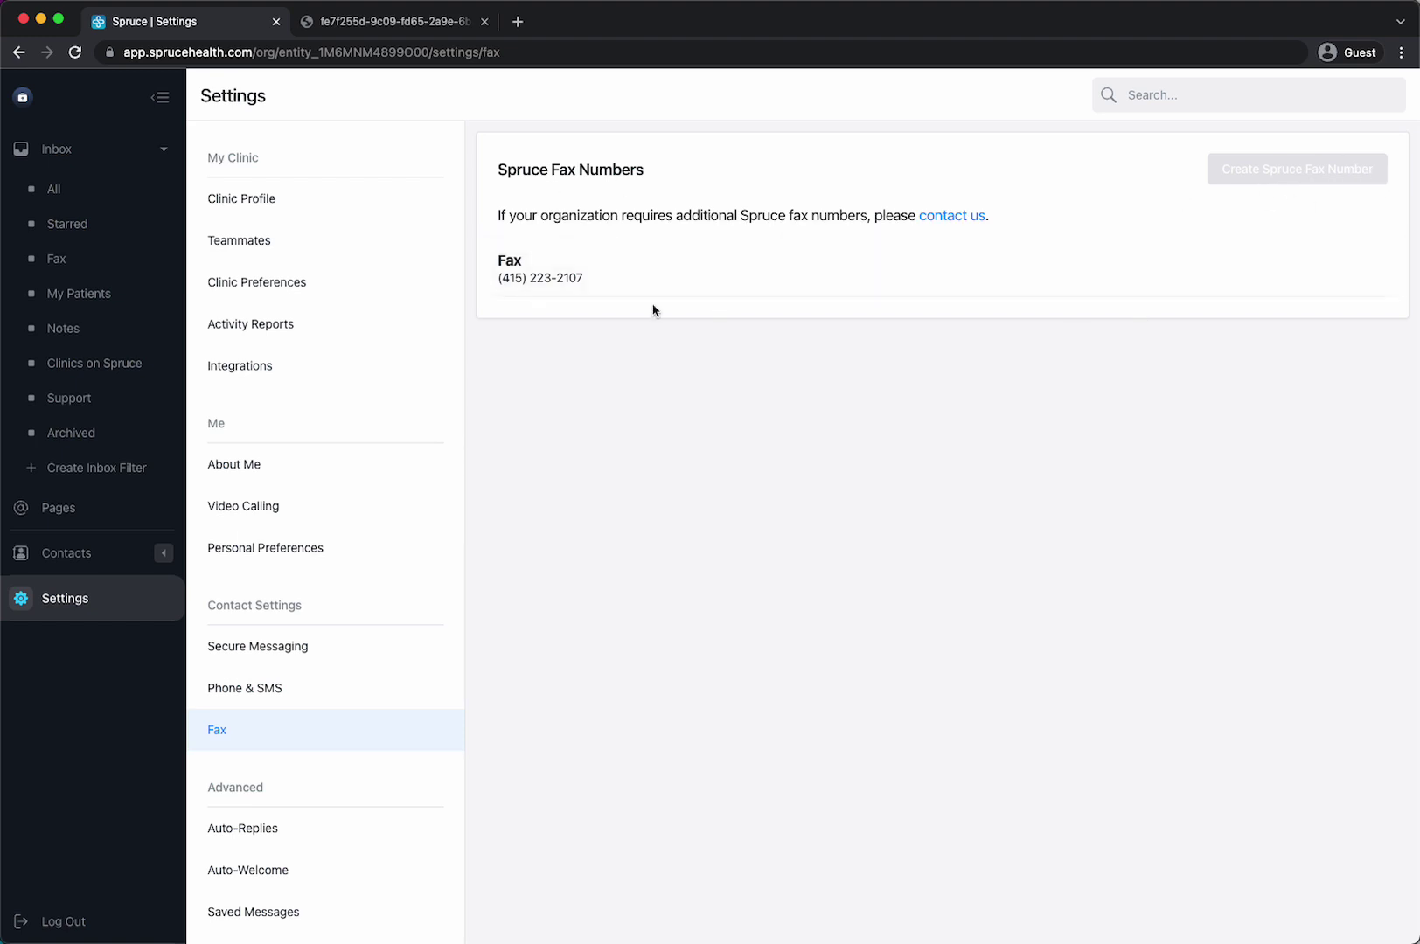
pyautogui.click(77, 192)
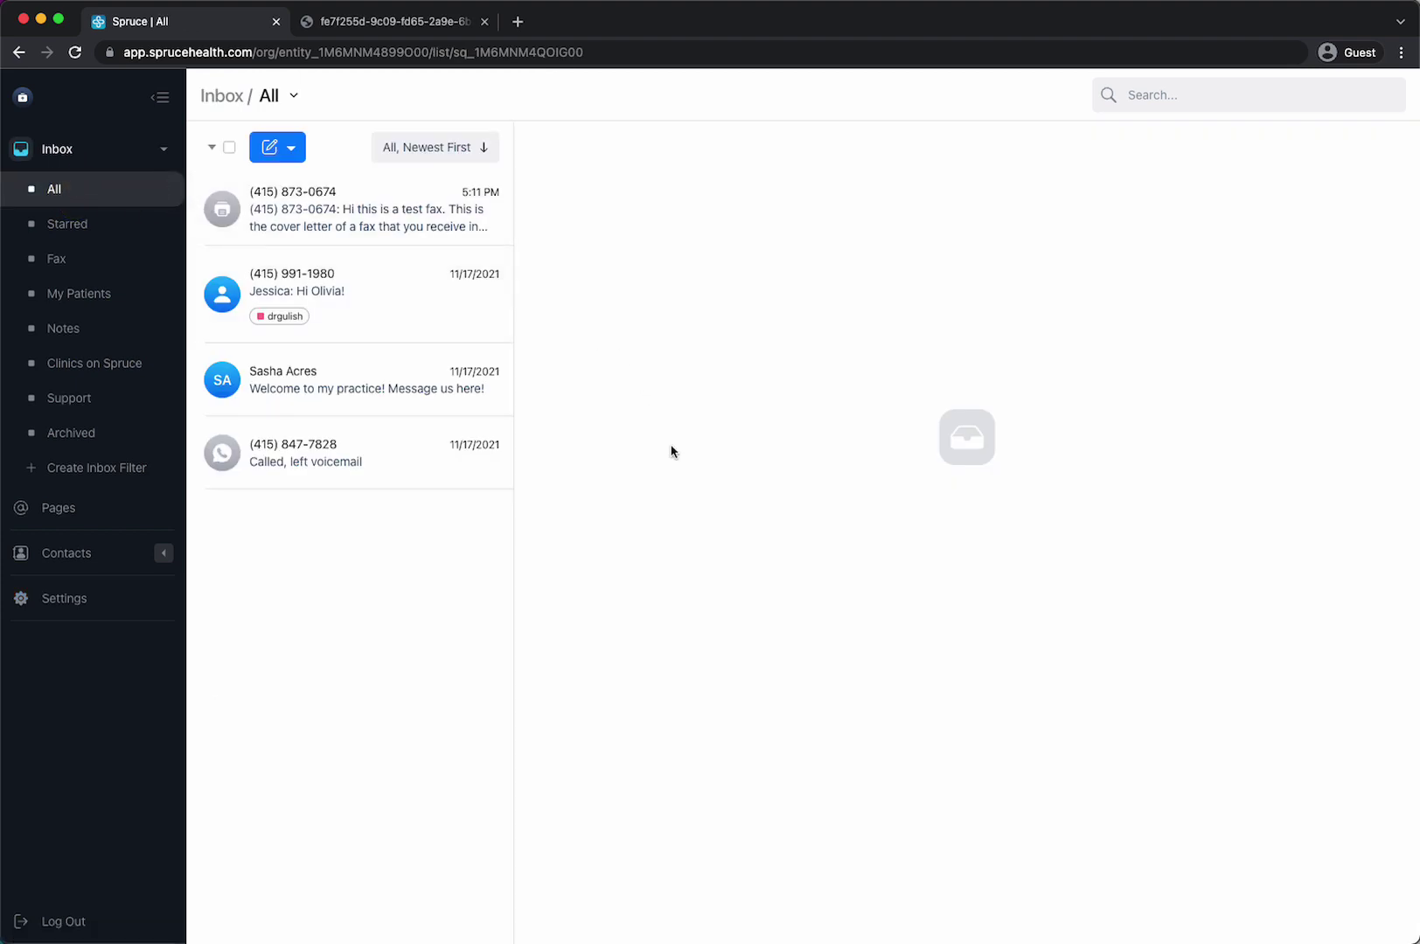